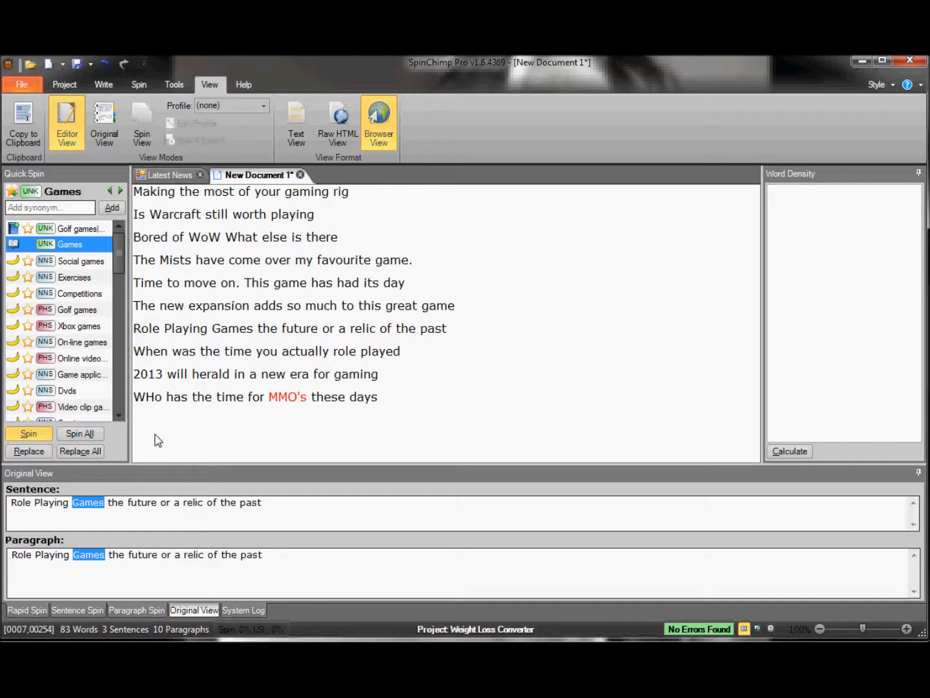
Step: Correct the capitalization of "WHo" to "Who" in the last title line
{"action": "left_click", "coordinate": [146, 396]}
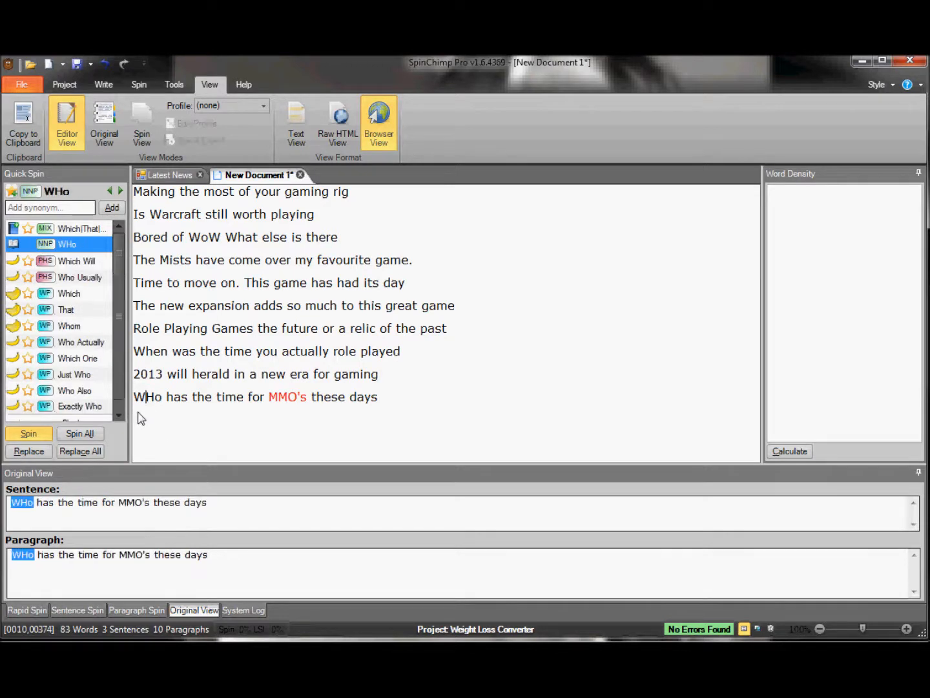
{"action": "key", "text": "Delete"}
{"action": "type", "text": "h"}
{"action": "left_click", "coordinate": [400, 407]}
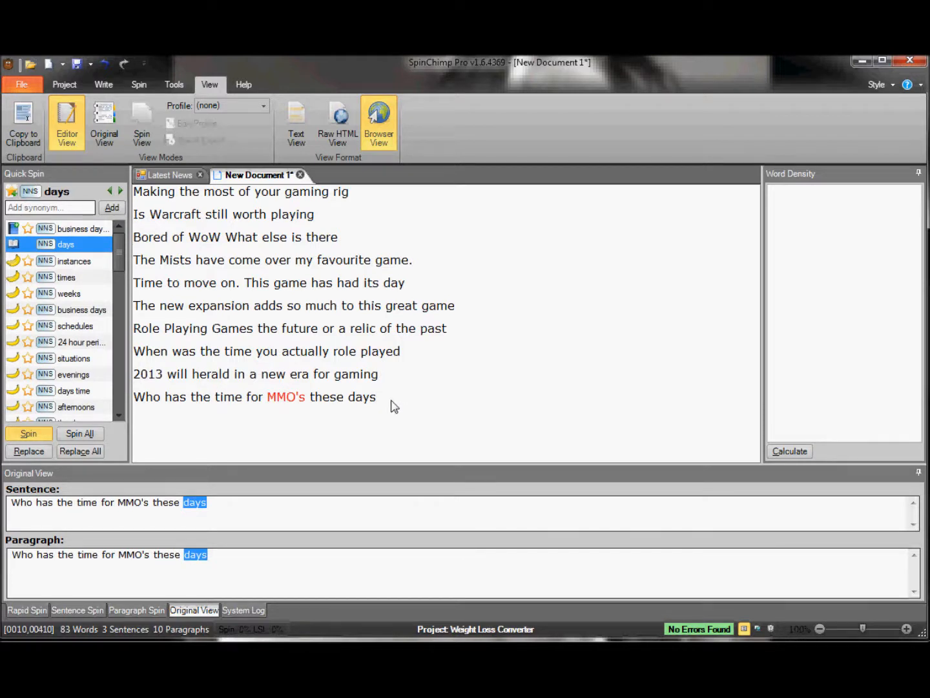
Step: Run Global Spin on all the title lines with minimum spin quality Better and POS match type Full
{"action": "left_click_drag", "start_coordinate": [388, 407], "coordinate": [116, 184]}
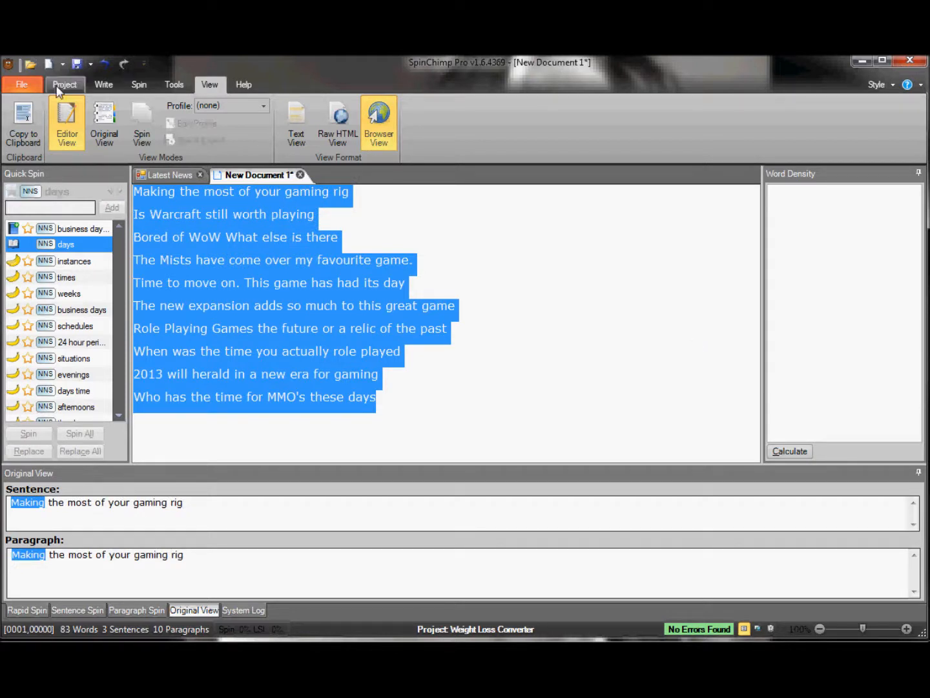
{"action": "left_click", "coordinate": [104, 87]}
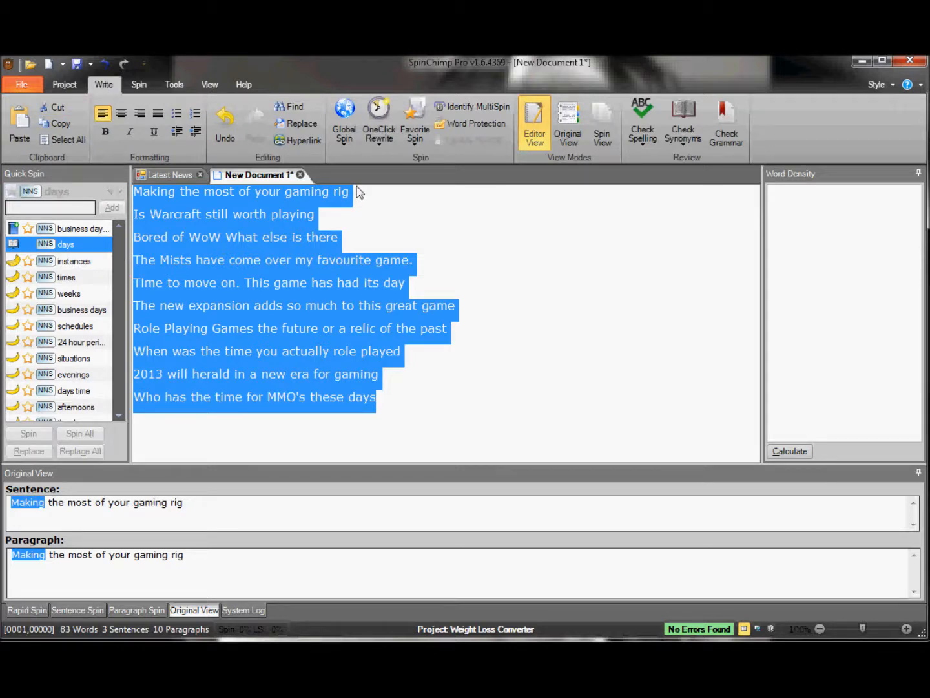
{"action": "left_click", "coordinate": [344, 113]}
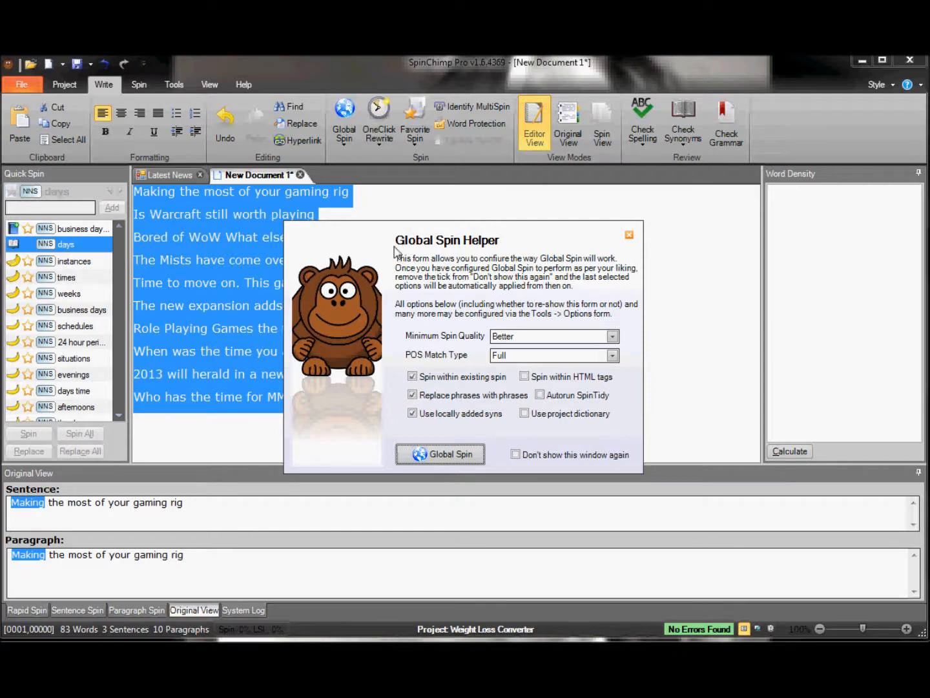
{"action": "left_click", "coordinate": [611, 336]}
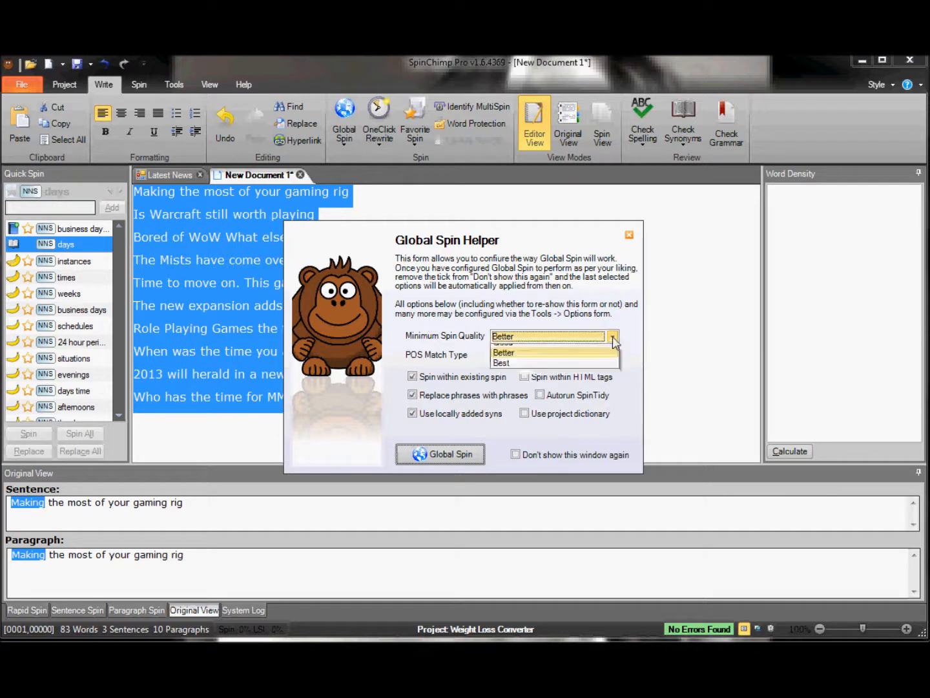
{"action": "left_click", "coordinate": [517, 387]}
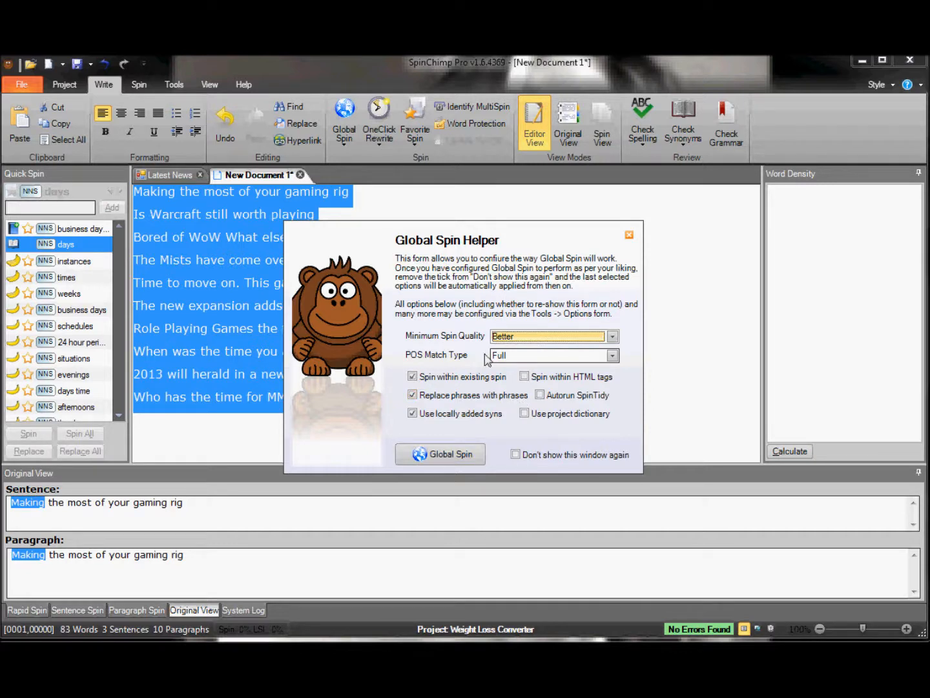
{"action": "left_click", "coordinate": [460, 456]}
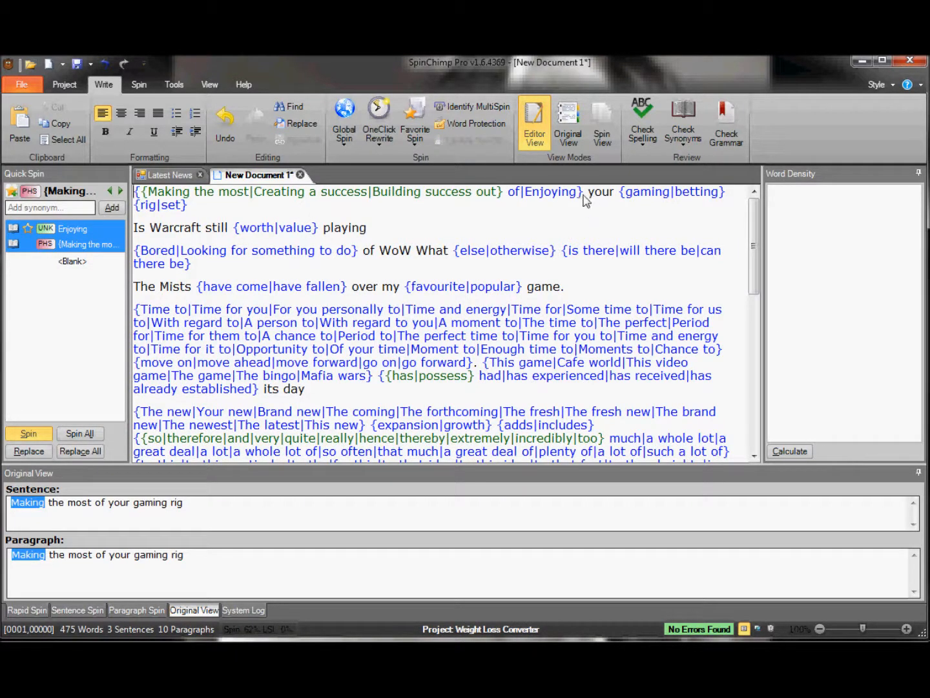
Step: Spin "Warcraft" in the second title with the synonyms "World of warcraft" and "Wow"
{"action": "left_click_drag", "start_coordinate": [151, 232], "coordinate": [202, 234]}
{"action": "left_click", "coordinate": [82, 247]}
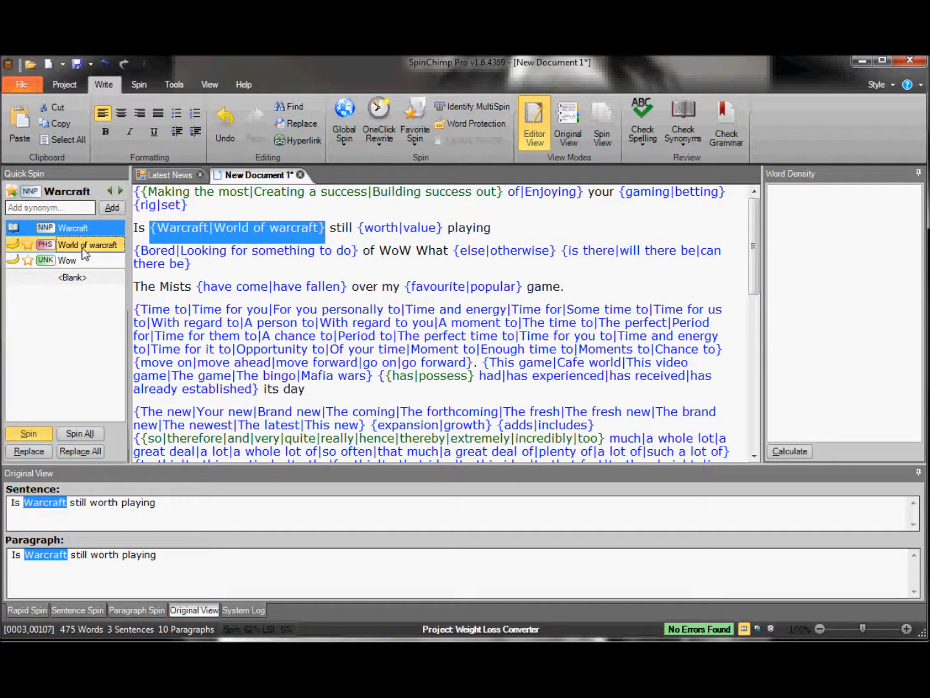
{"action": "left_click", "coordinate": [63, 262]}
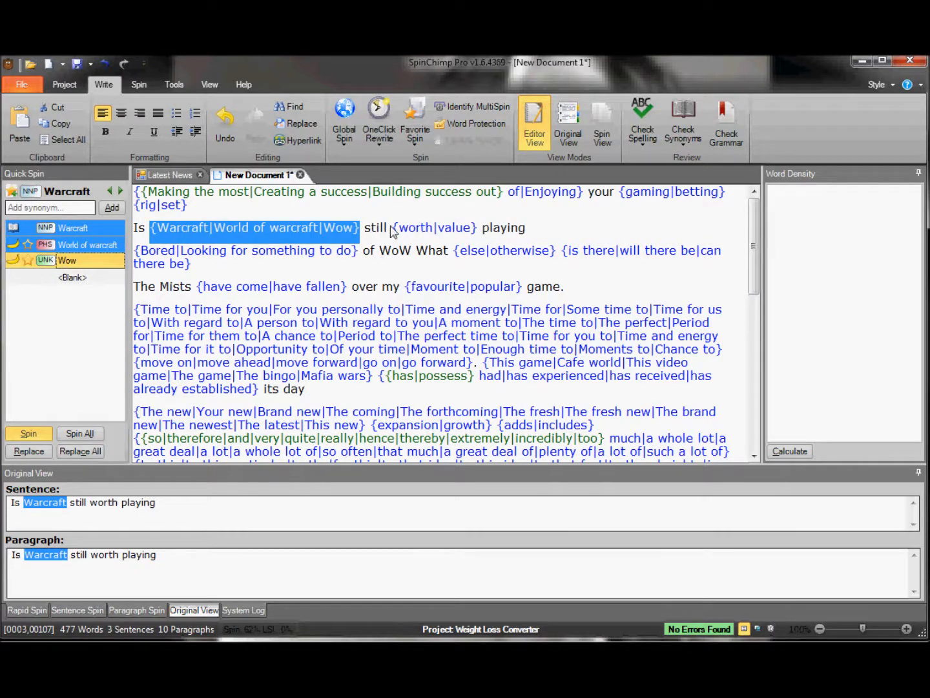
Step: Spin "playing" in the second title with "participating in", "taking part in", "having fun with" and "using"
{"action": "left_click_drag", "start_coordinate": [485, 233], "coordinate": [526, 233]}
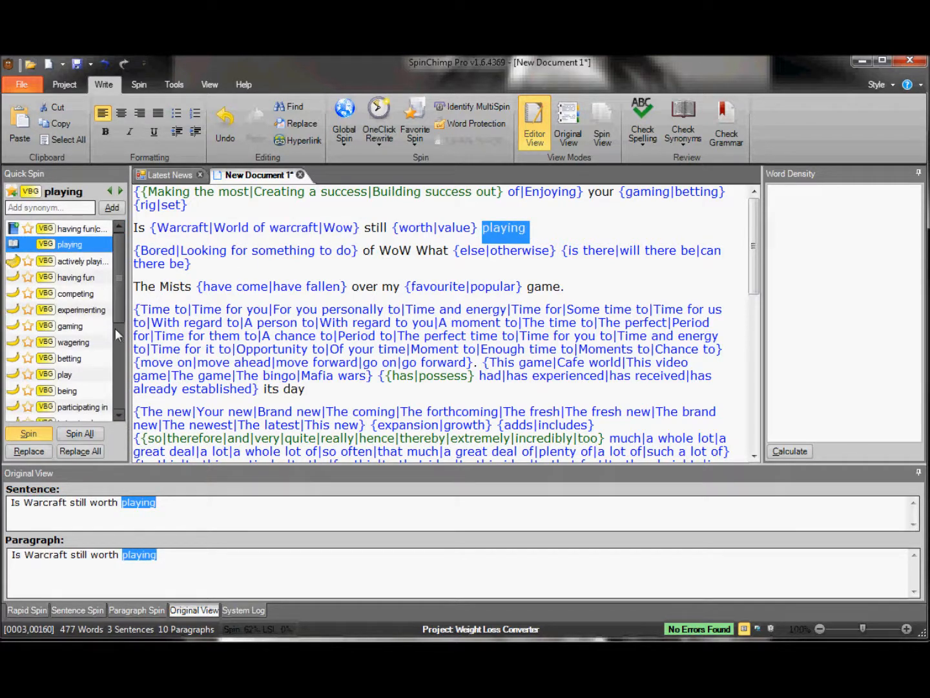
{"action": "scroll", "coordinate": [116, 318], "scroll_direction": "down", "scroll_amount": 5}
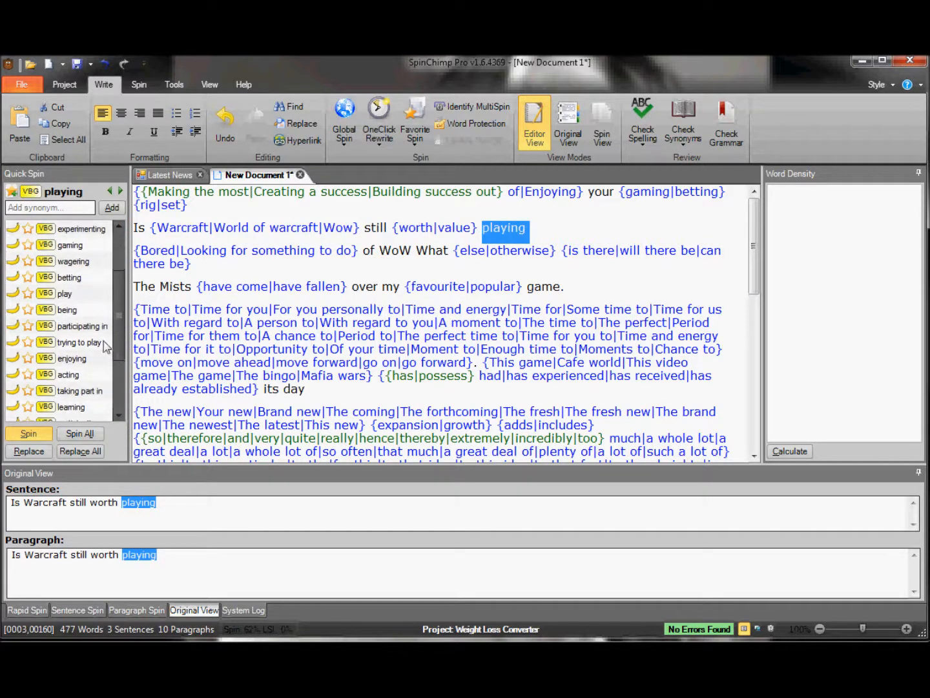
{"action": "left_click", "coordinate": [97, 326]}
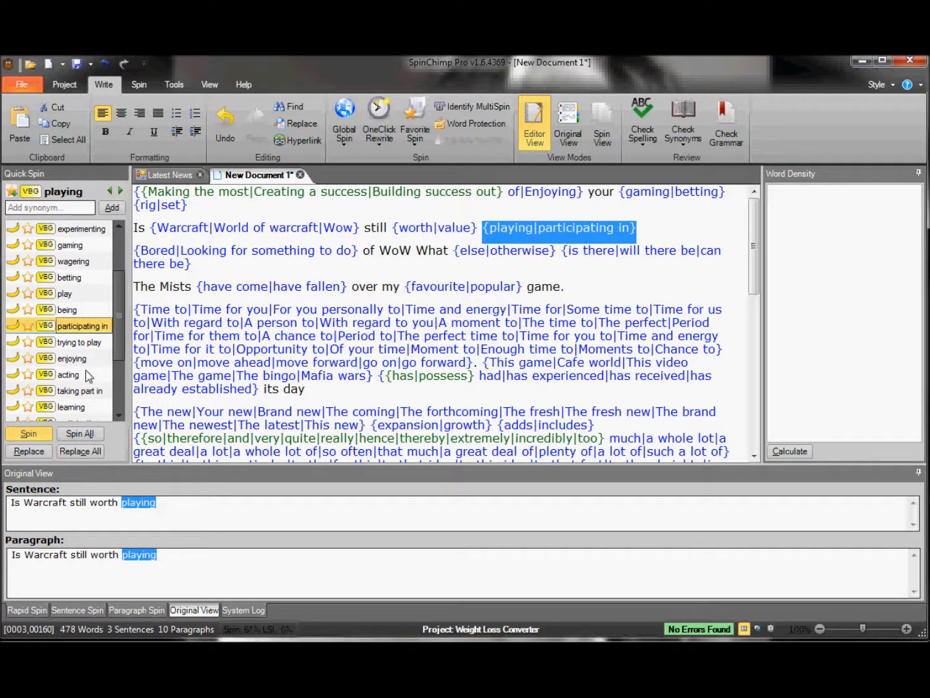
{"action": "left_click", "coordinate": [81, 390]}
{"action": "scroll", "coordinate": [118, 363], "scroll_direction": "down", "scroll_amount": 5}
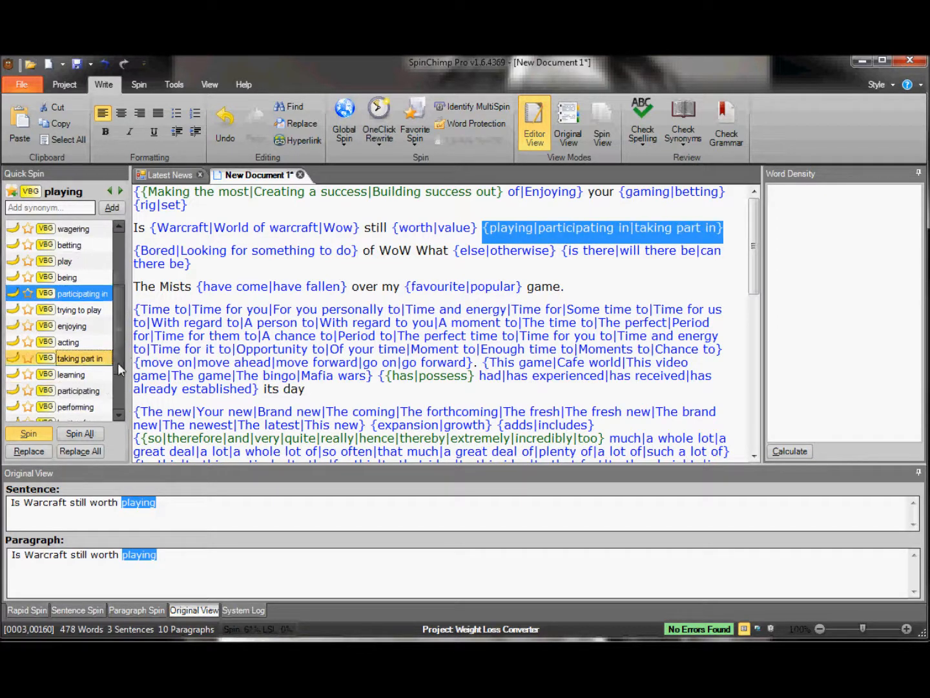
{"action": "scroll", "coordinate": [117, 385], "scroll_direction": "down", "scroll_amount": 2}
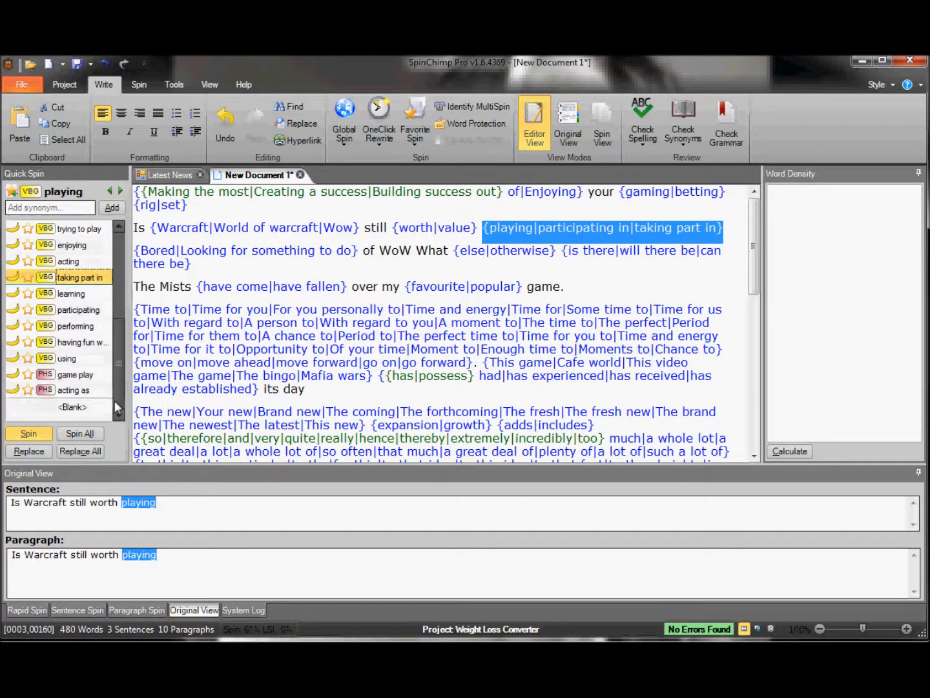
{"action": "left_click", "coordinate": [90, 344]}
{"action": "left_click", "coordinate": [68, 359]}
Step: Spin "WoW" in the third title with the synonyms "World Of Warcraft" and "Warcraft"
{"action": "left_click_drag", "start_coordinate": [379, 265], "coordinate": [411, 267]}
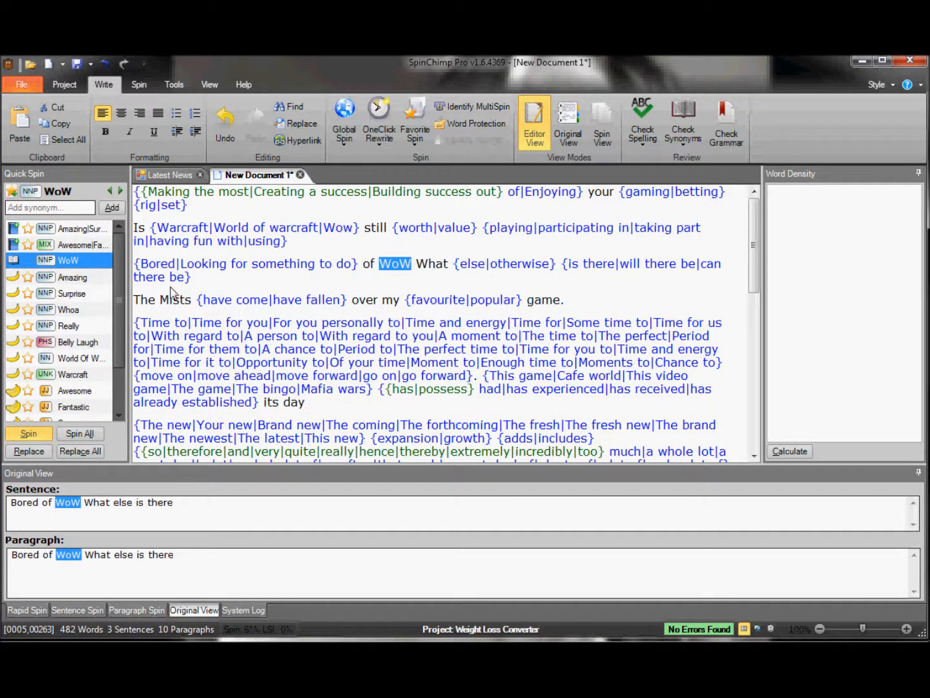
{"action": "left_click", "coordinate": [79, 357]}
{"action": "left_click", "coordinate": [72, 374]}
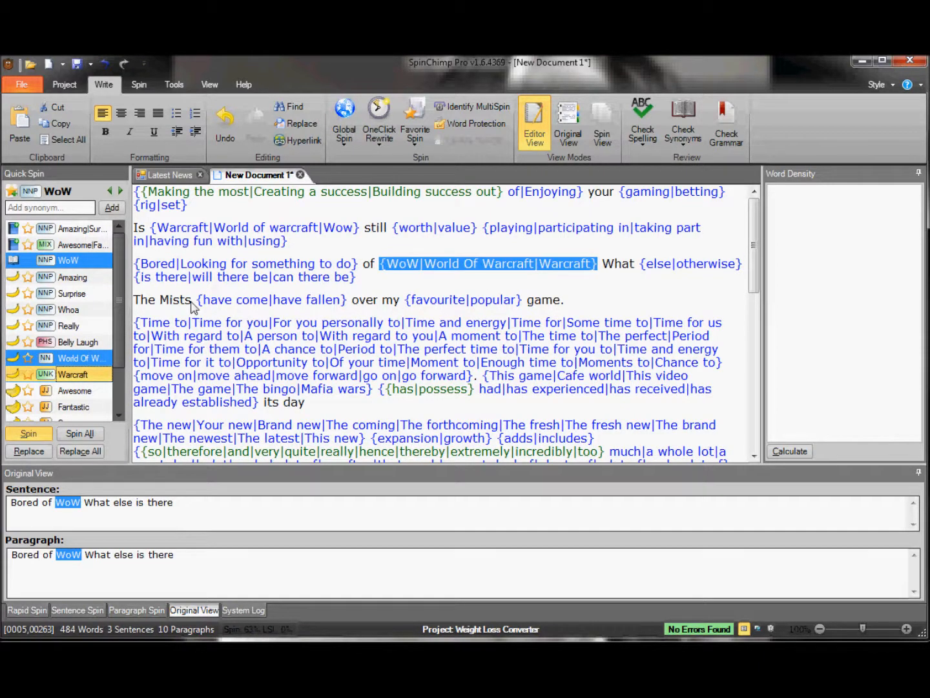
Step: Spin "Mists" in the fourth title with "Mists of pandaria" and the custom synonyms "MOP" and "WOW 5.0"
{"action": "left_click_drag", "start_coordinate": [162, 299], "coordinate": [193, 300]}
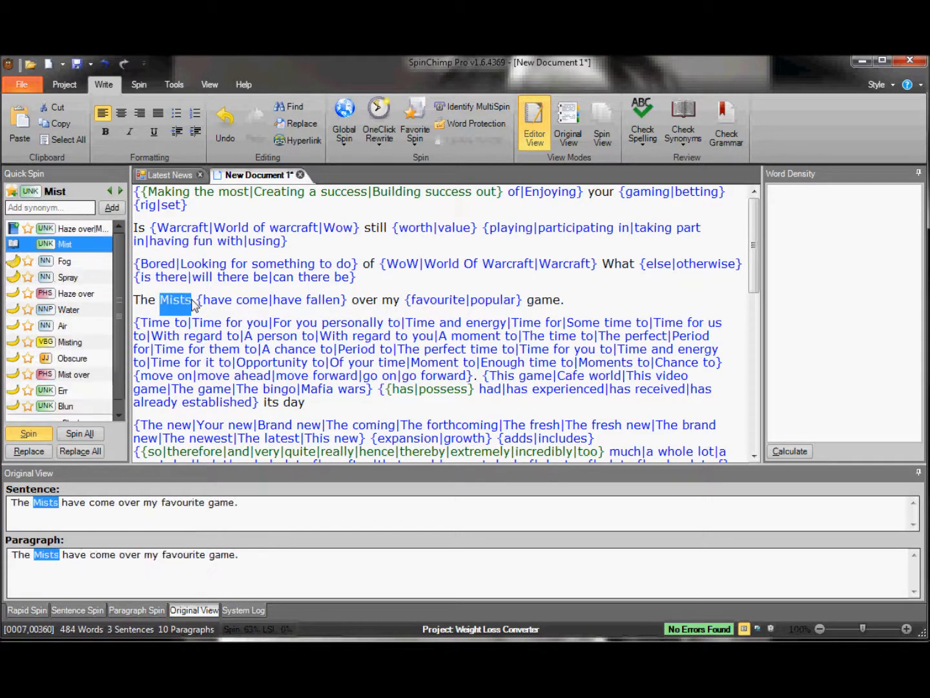
{"action": "left_click", "coordinate": [40, 205]}
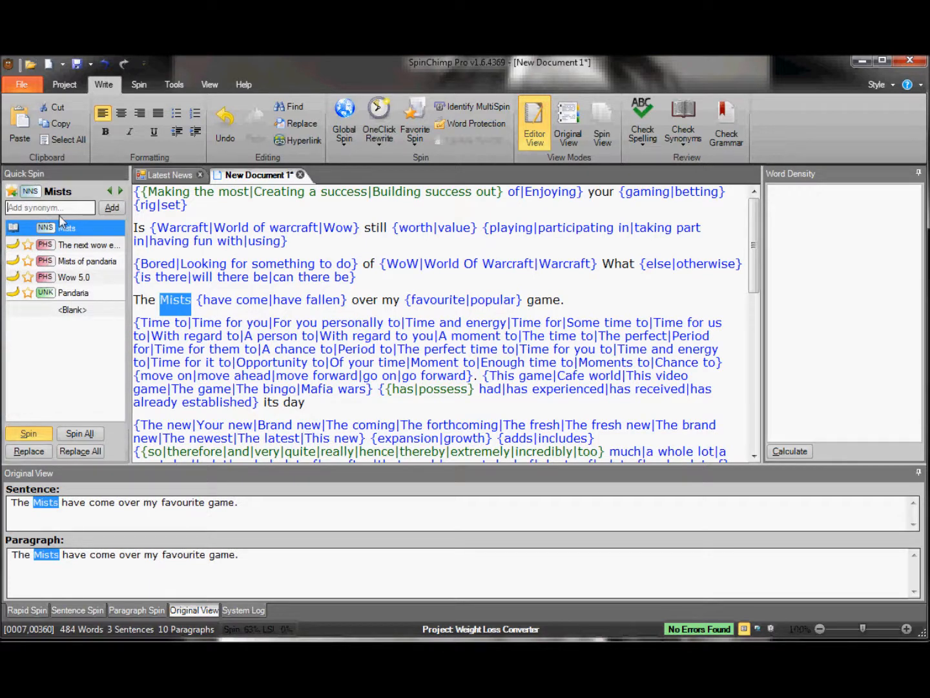
{"action": "type", "text": "MOP"}
{"action": "left_click", "coordinate": [112, 206]}
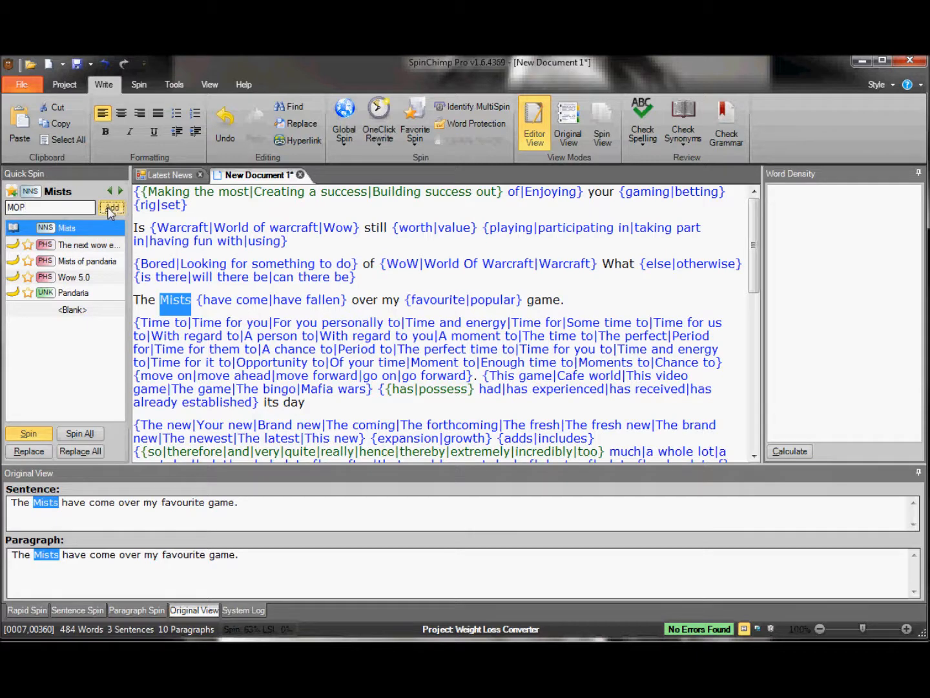
{"action": "left_click", "coordinate": [96, 294]}
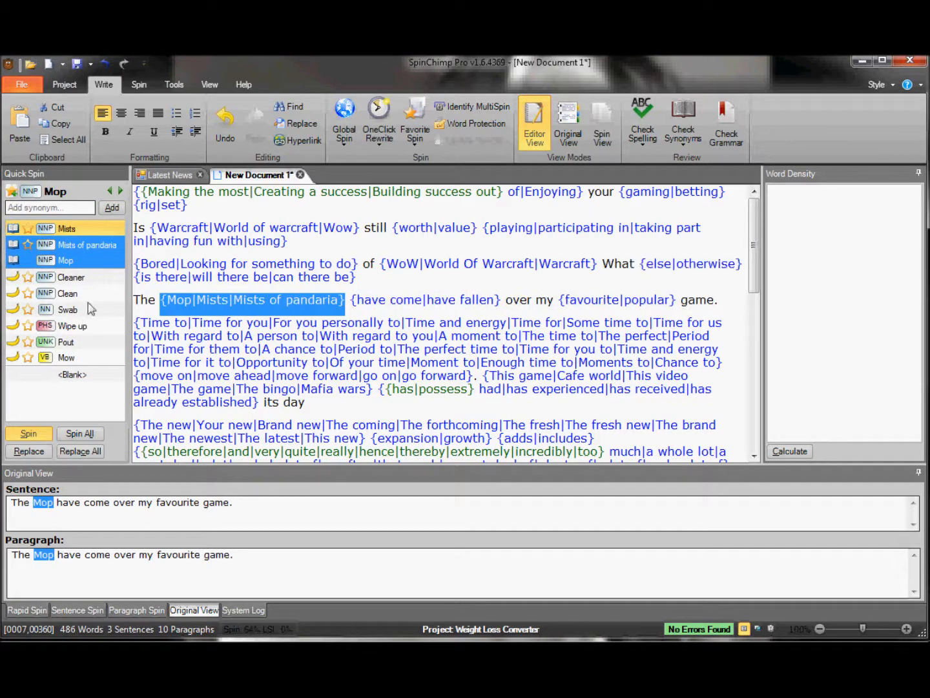
{"action": "left_click", "coordinate": [40, 208]}
{"action": "type", "text": "WOW 5.0"}
{"action": "key", "text": "Return"}
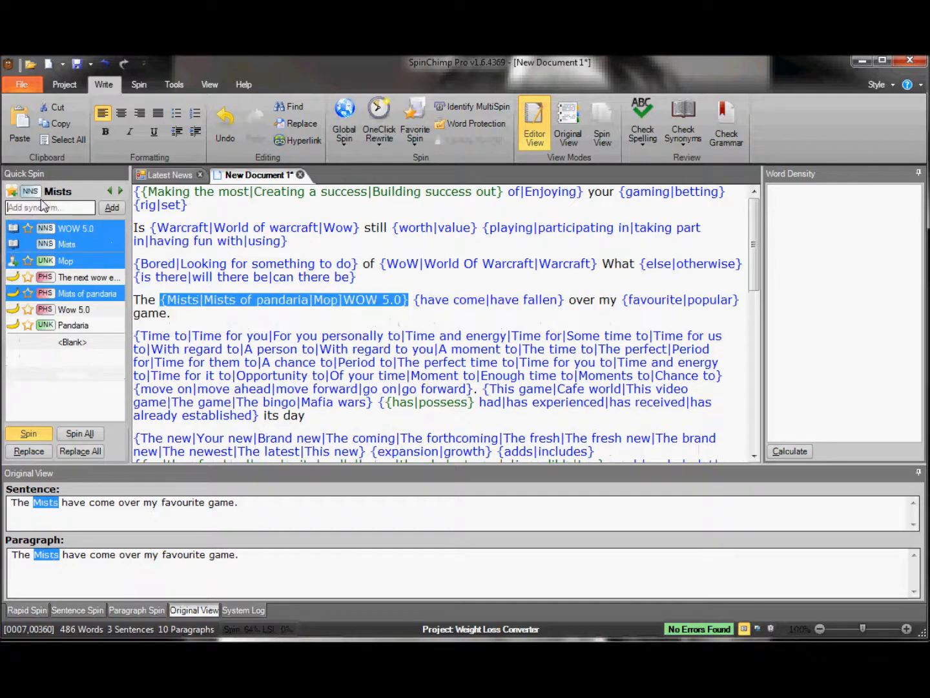
{"action": "left_click", "coordinate": [470, 325]}
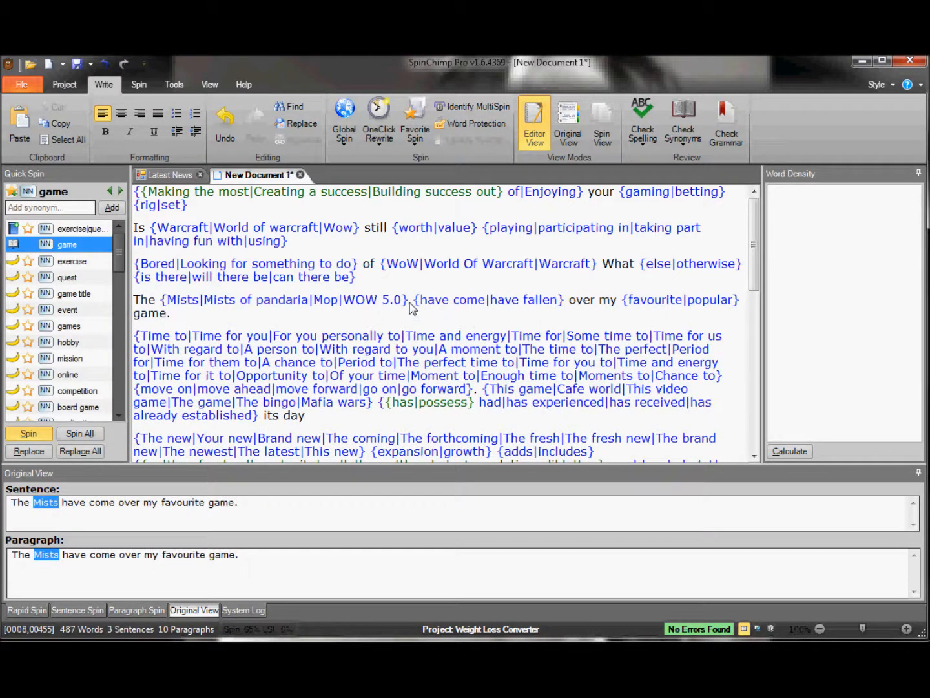
Step: Spin "herald" in the 2013 title with "announce" and the custom synonyms "bring in" and "be the start of"
{"action": "scroll", "coordinate": [423, 304], "scroll_direction": "down", "scroll_amount": 10}
{"action": "scroll", "coordinate": [427, 303], "scroll_direction": "down", "scroll_amount": 3}
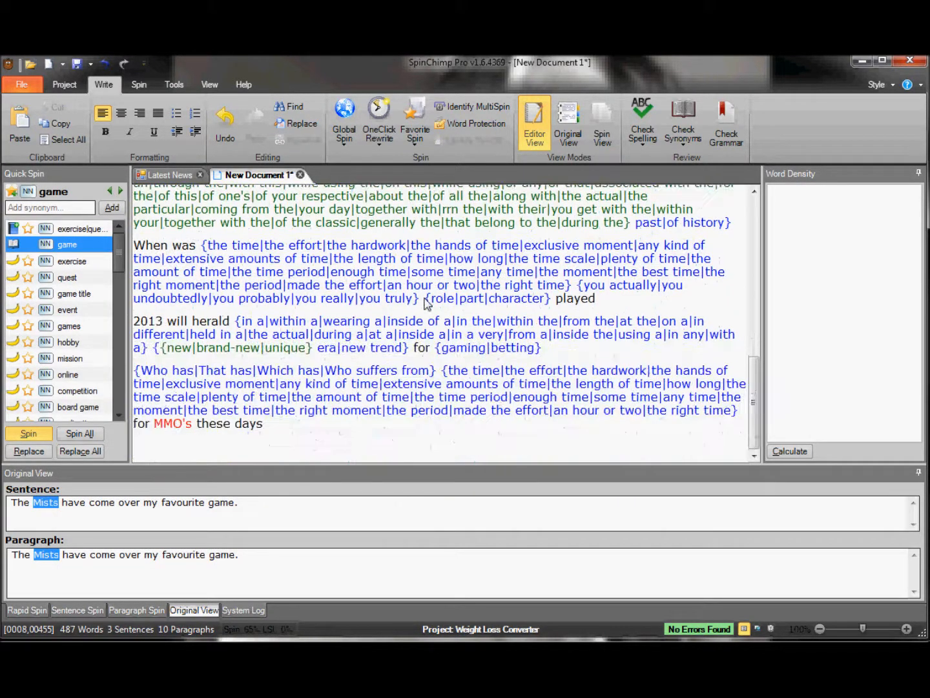
{"action": "double_click", "coordinate": [205, 322]}
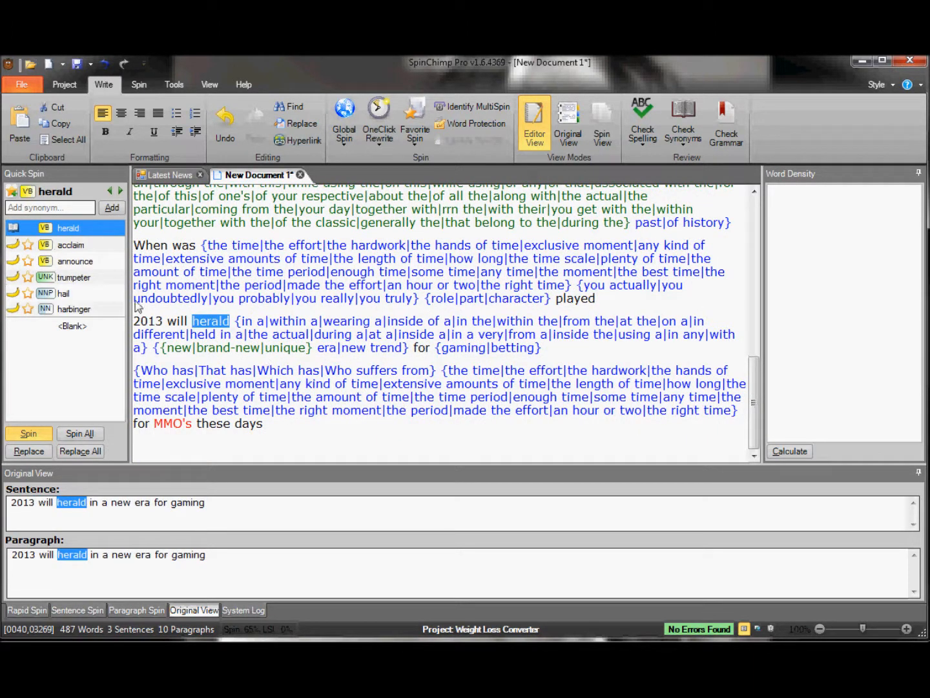
{"action": "left_click", "coordinate": [86, 264]}
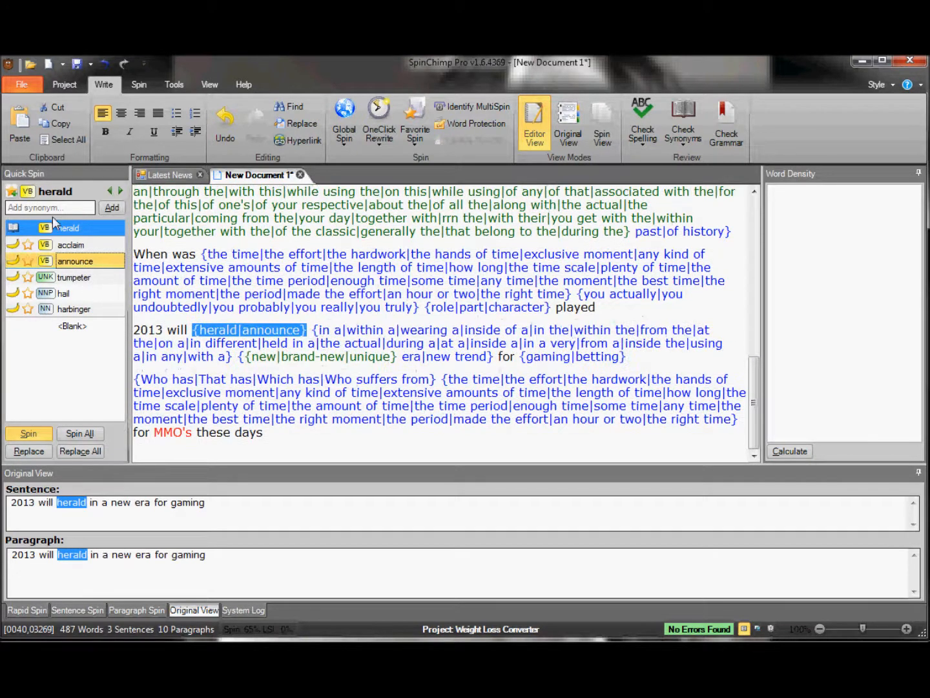
{"action": "left_click", "coordinate": [47, 206]}
{"action": "type", "text": "bring in"}
{"action": "key", "text": "Return"}
{"action": "type", "text": "be the"}
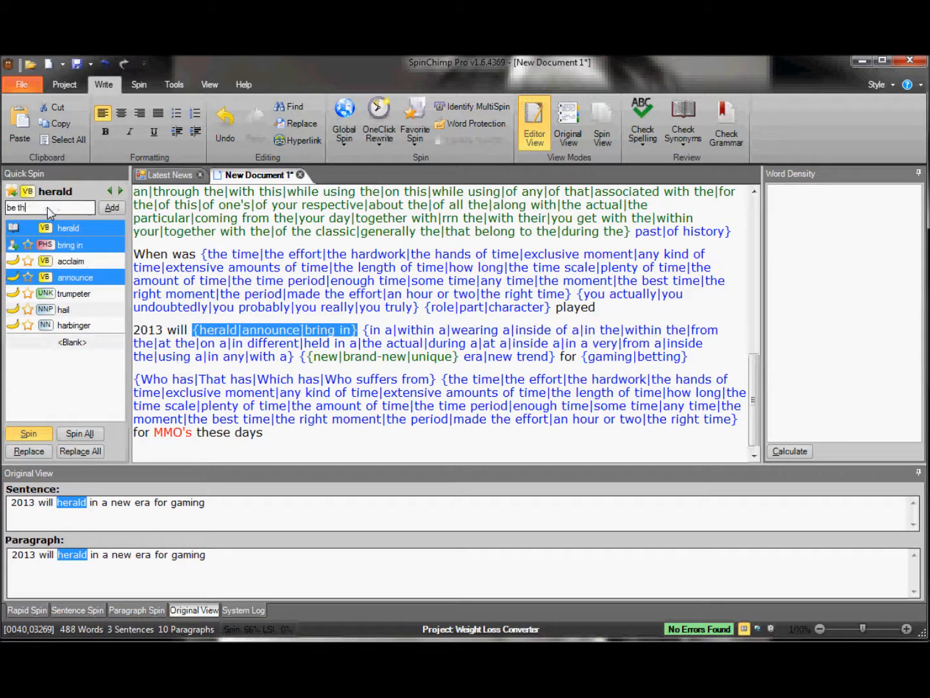
{"action": "type", "text": "f"}
{"action": "key", "text": "Return"}
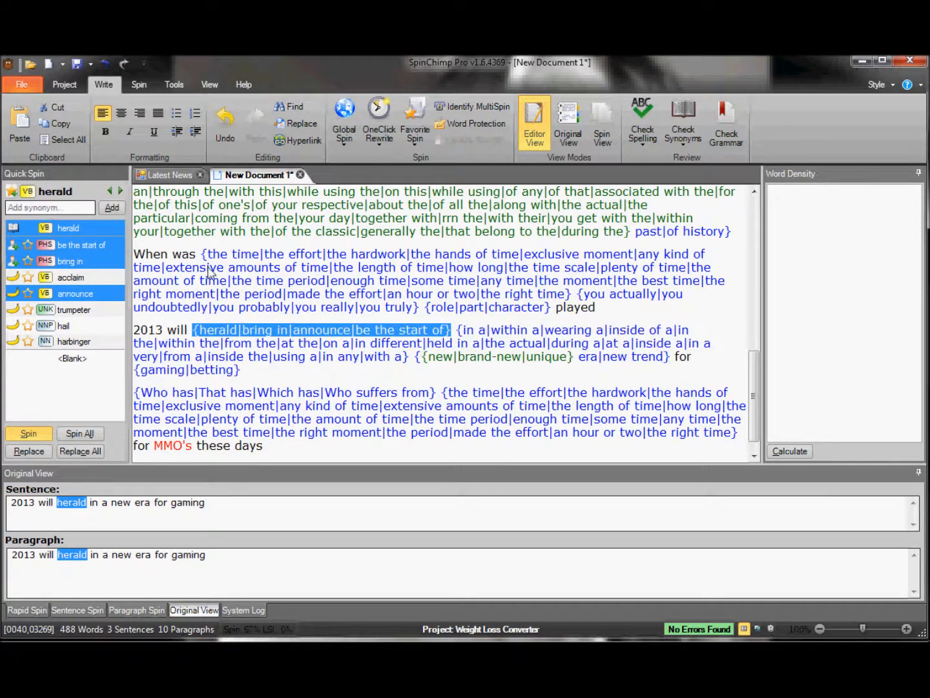
Step: Add "role playing games" and "RPG's" as custom synonyms for "MMO's" in the last title
{"action": "left_click_drag", "start_coordinate": [155, 446], "coordinate": [194, 450]}
{"action": "left_click", "coordinate": [55, 212]}
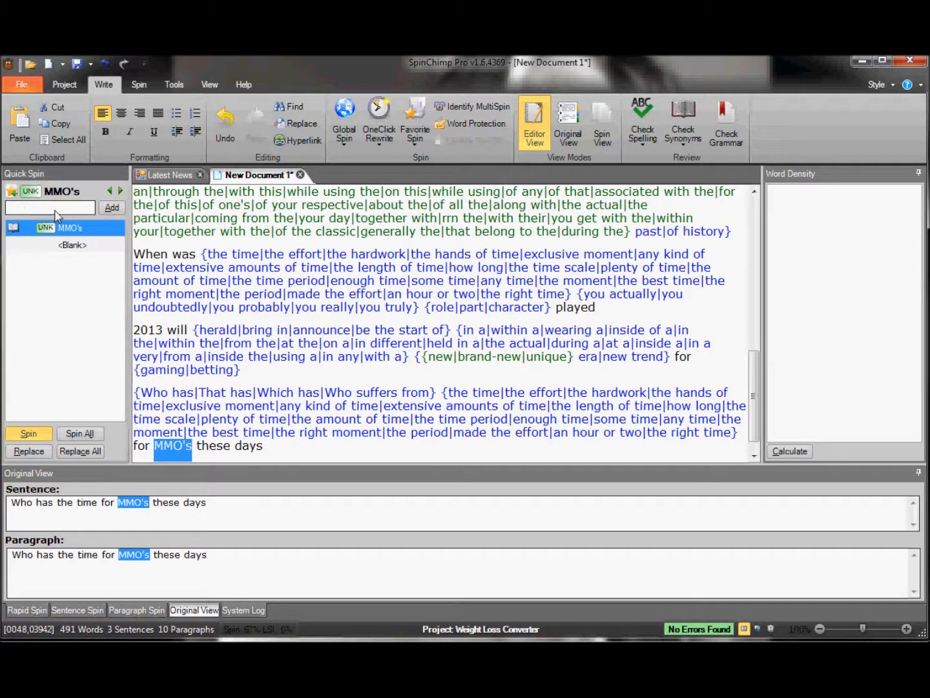
{"action": "type", "text": "role playing games"}
{"action": "key", "text": "Return"}
{"action": "type", "text": "RPG's"}
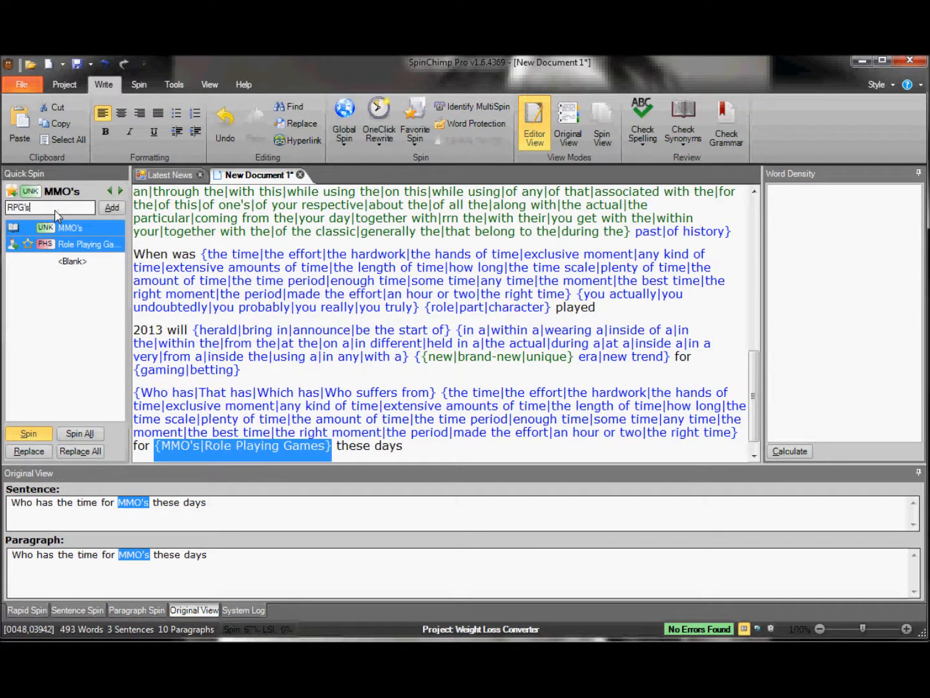
{"action": "key", "text": "Return"}
Step: Add "MMORPG's" as a further custom synonym in the "MMO's" spin of the last title
{"action": "type", "text": "MMORP"}
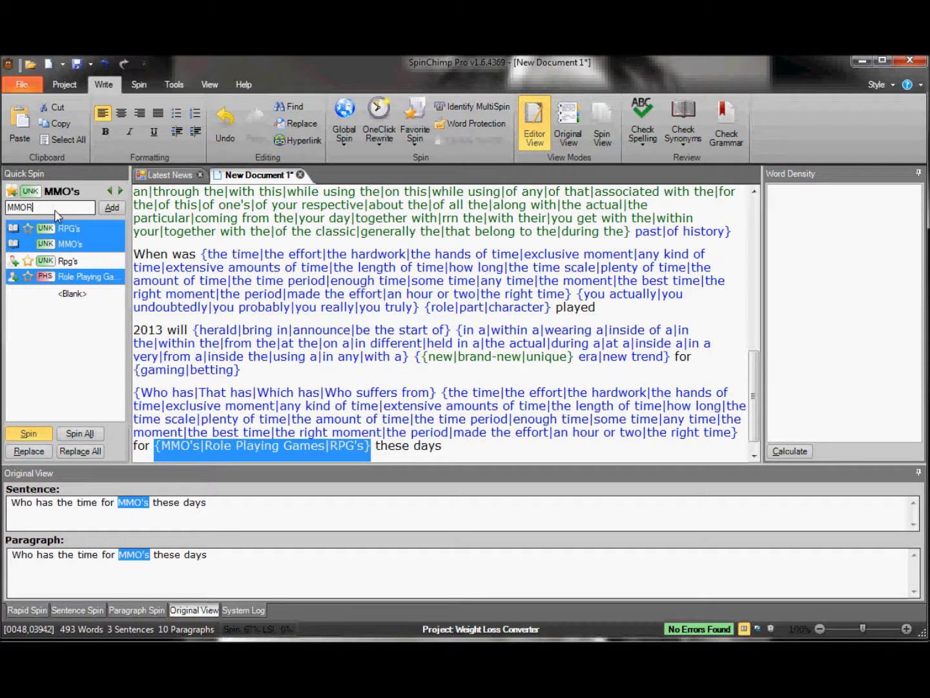
{"action": "key", "text": "BackSpace"}
{"action": "type", "text": "PGS"}
{"action": "key", "text": "BackSpace"}
{"action": "type", "text": "s"}
{"action": "key", "text": "BackSpace"}
{"action": "type", "text": "'s"}
{"action": "key", "text": "Return"}
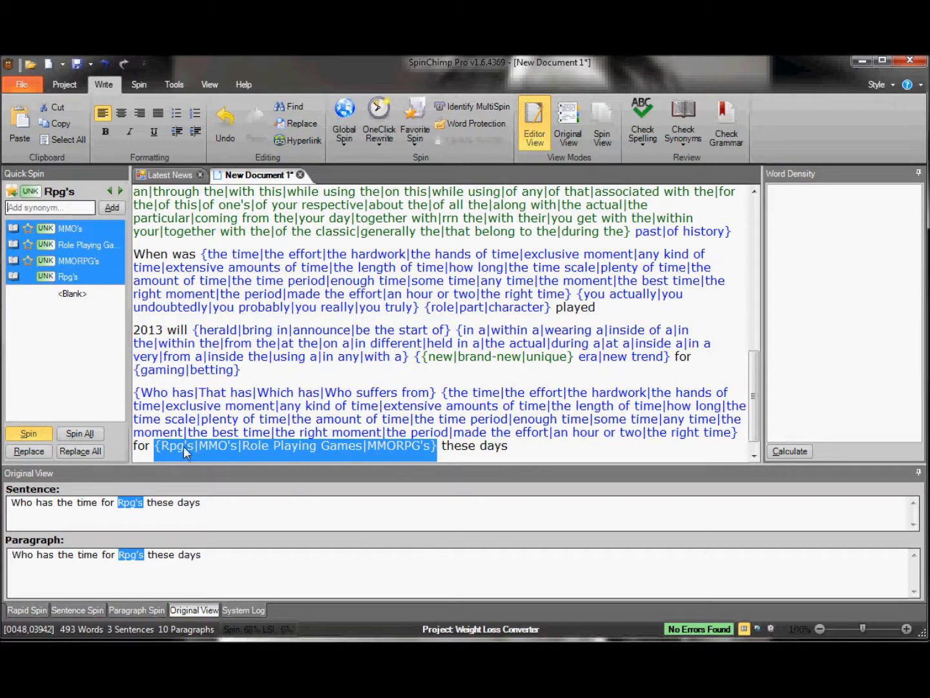
{"action": "left_click", "coordinate": [595, 436]}
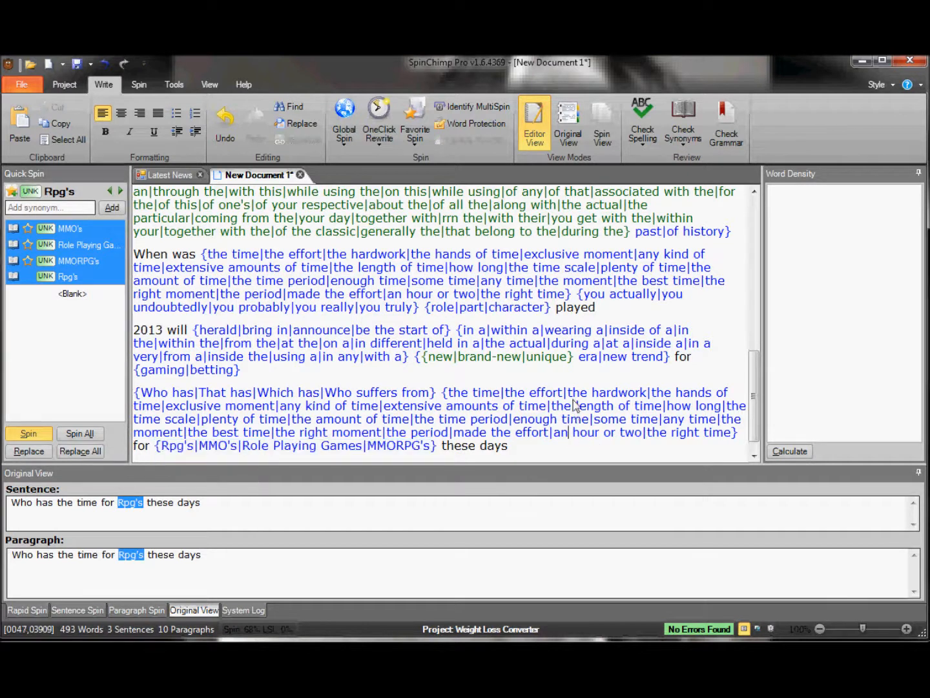
Step: Spin "played" in the "When was the time" title with the synonym "enjoyed"
{"action": "scroll", "coordinate": [566, 401], "scroll_direction": "up", "scroll_amount": 2}
{"action": "left_click_drag", "start_coordinate": [555, 388], "coordinate": [602, 387]}
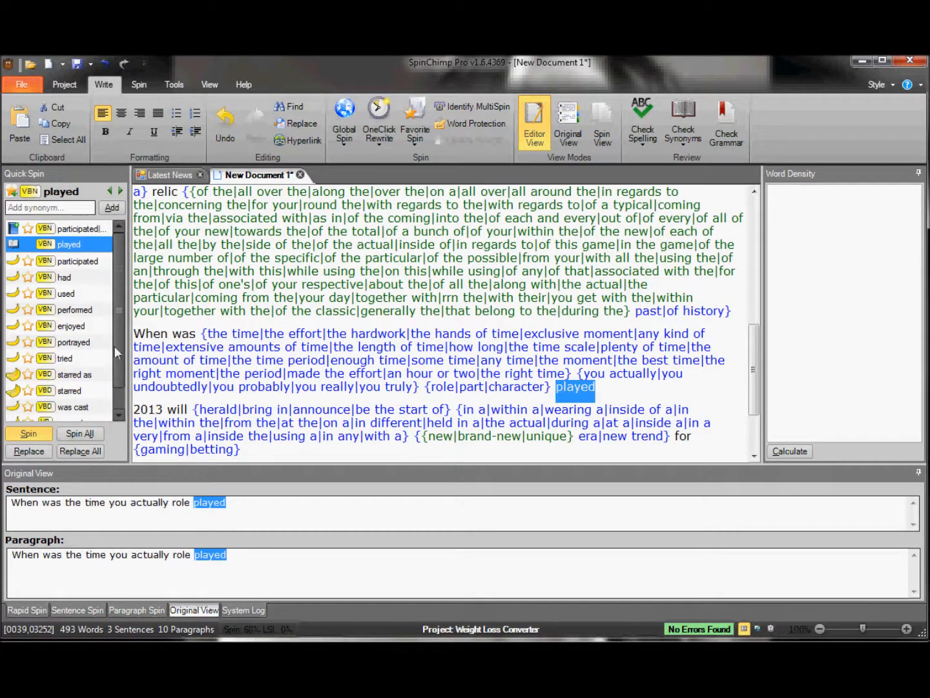
{"action": "left_click", "coordinate": [78, 325]}
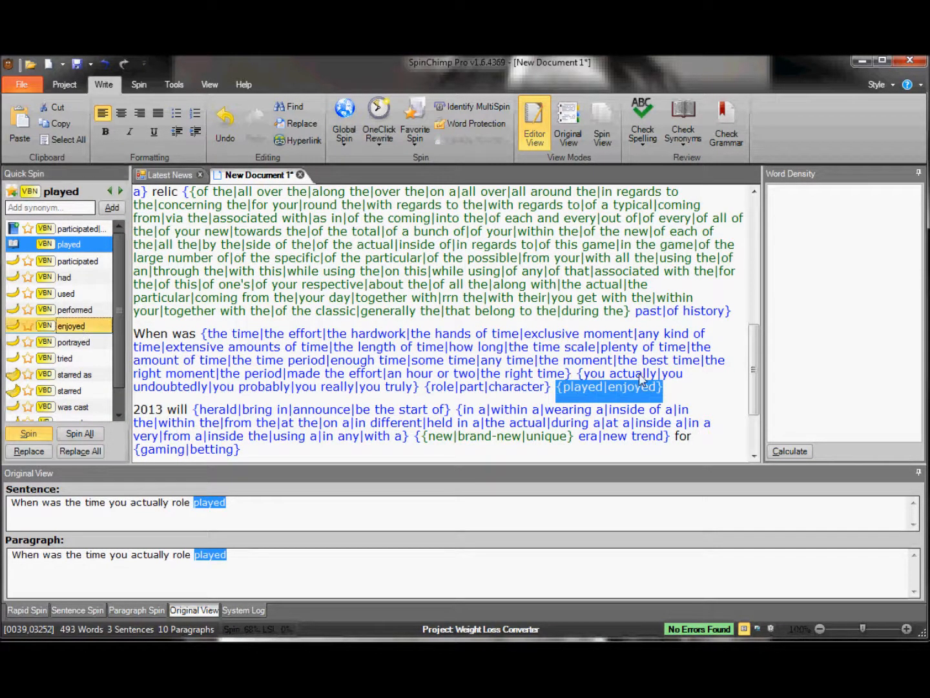
Step: Select all ten spun titles in the document and merge them into one nested spin group with Spin Together
{"action": "left_click", "coordinate": [676, 375]}
{"action": "left_click_drag", "start_coordinate": [754, 363], "coordinate": [754, 212]}
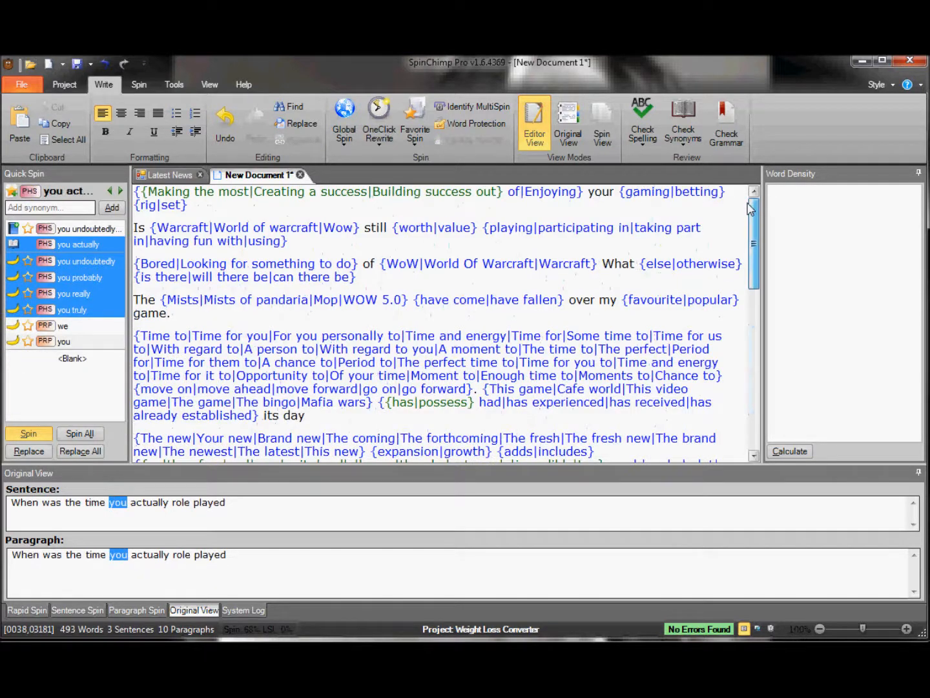
{"action": "left_click_drag", "start_coordinate": [135, 192], "coordinate": [669, 584]}
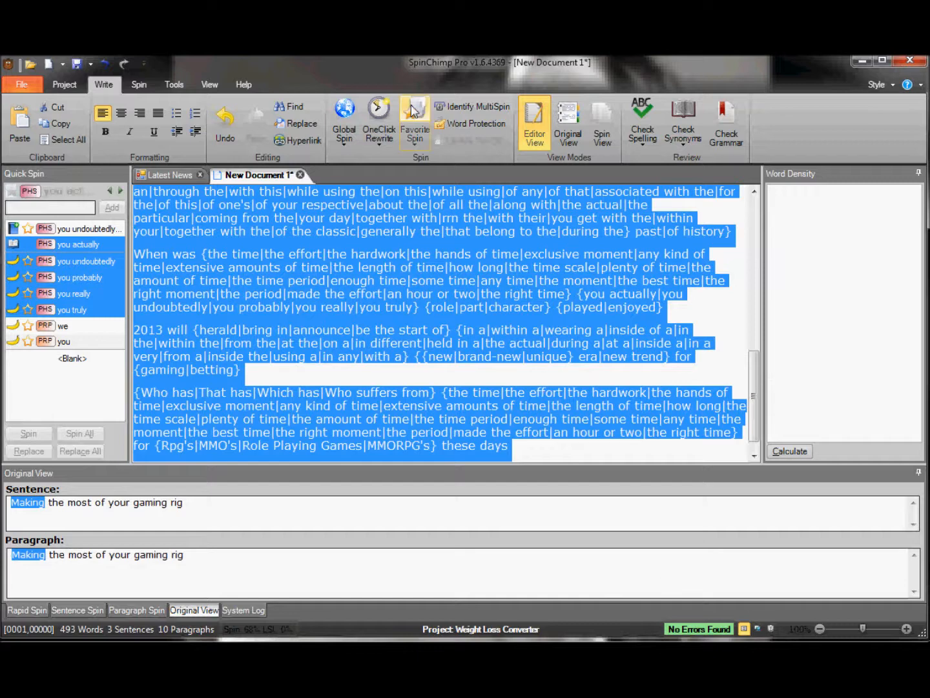
{"action": "left_click", "coordinate": [176, 87]}
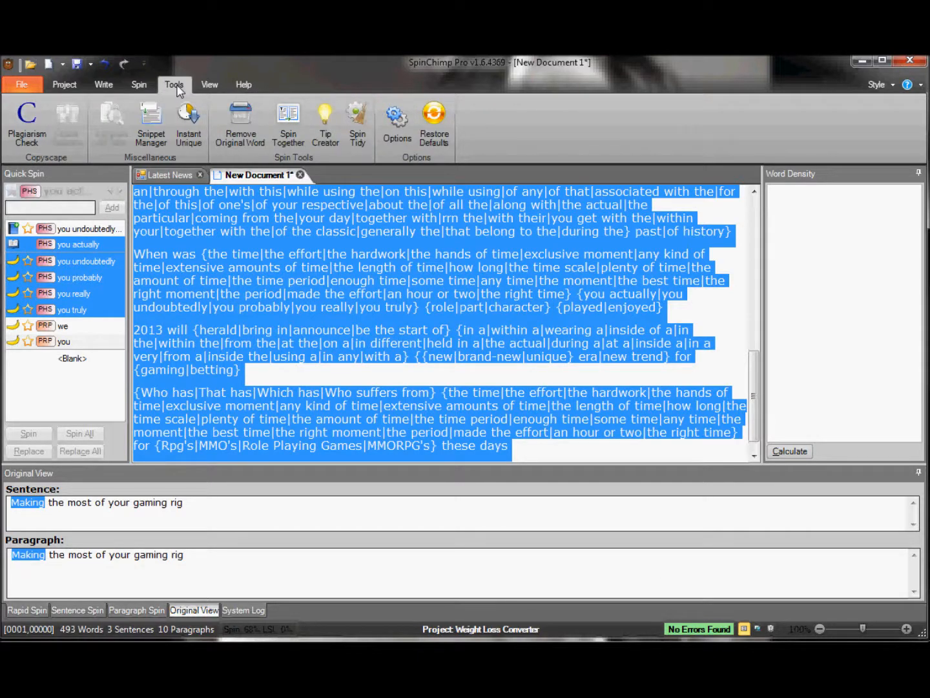
{"action": "left_click", "coordinate": [289, 124]}
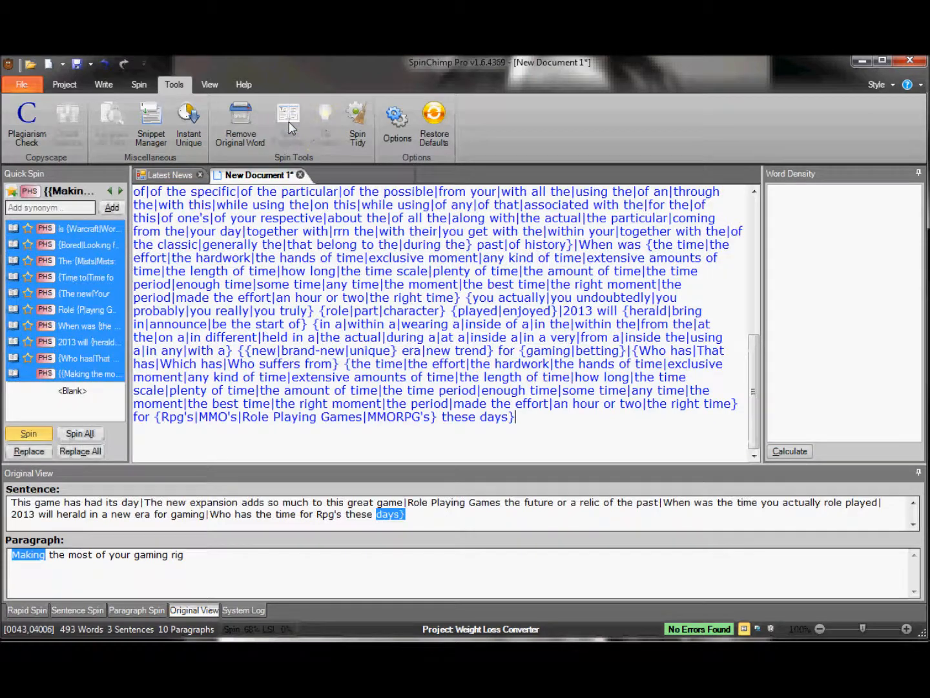
{"action": "left_click_drag", "start_coordinate": [758, 385], "coordinate": [517, 148]}
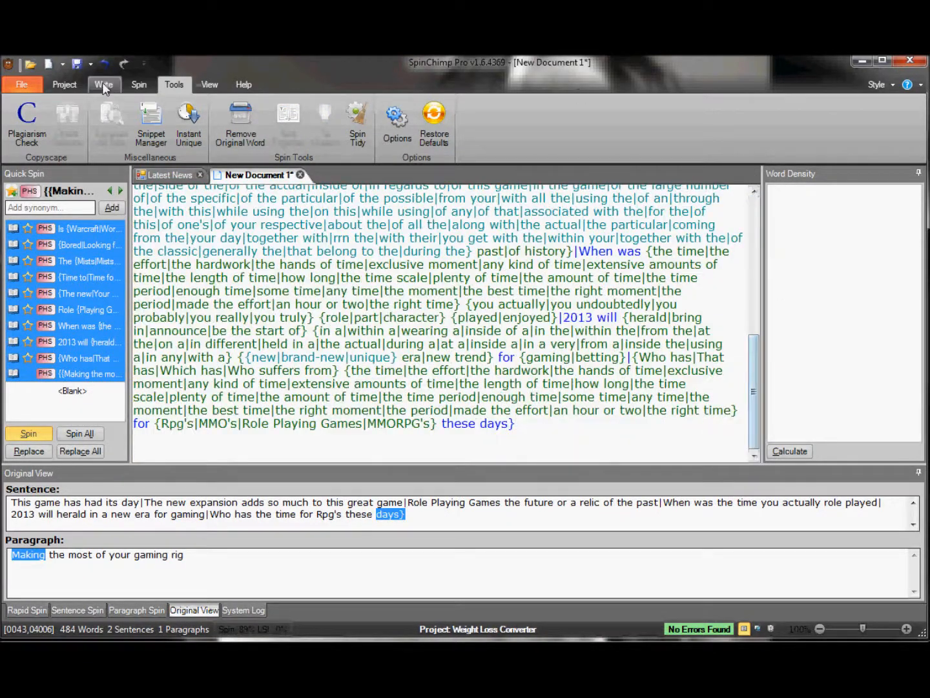
Step: Preview several randomly generated titles in Spin View, then return the document to Editor View
{"action": "left_click", "coordinate": [102, 84]}
{"action": "left_click", "coordinate": [210, 84]}
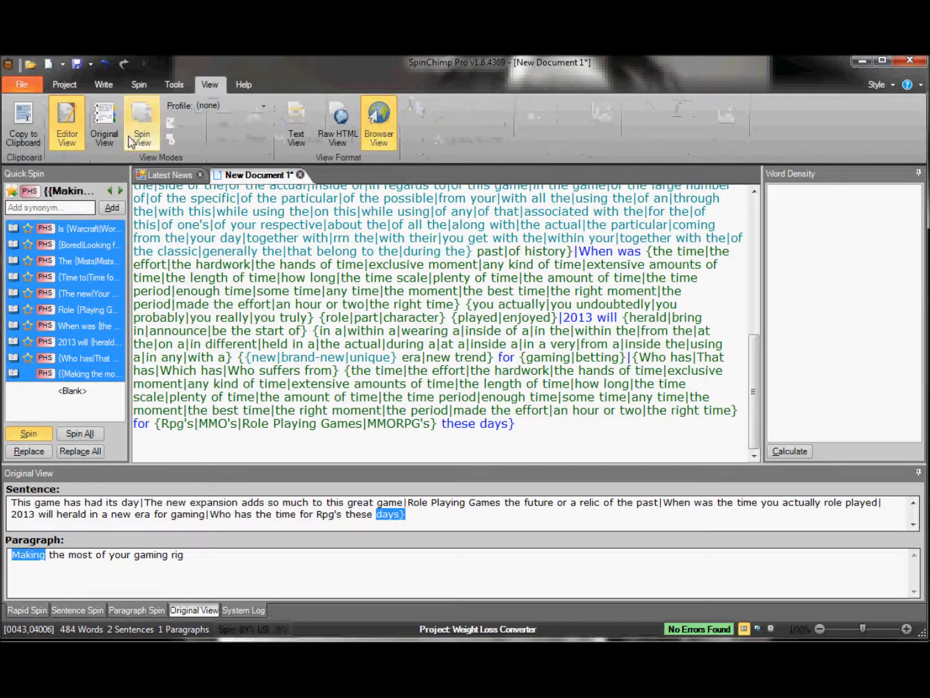
{"action": "left_click", "coordinate": [143, 125]}
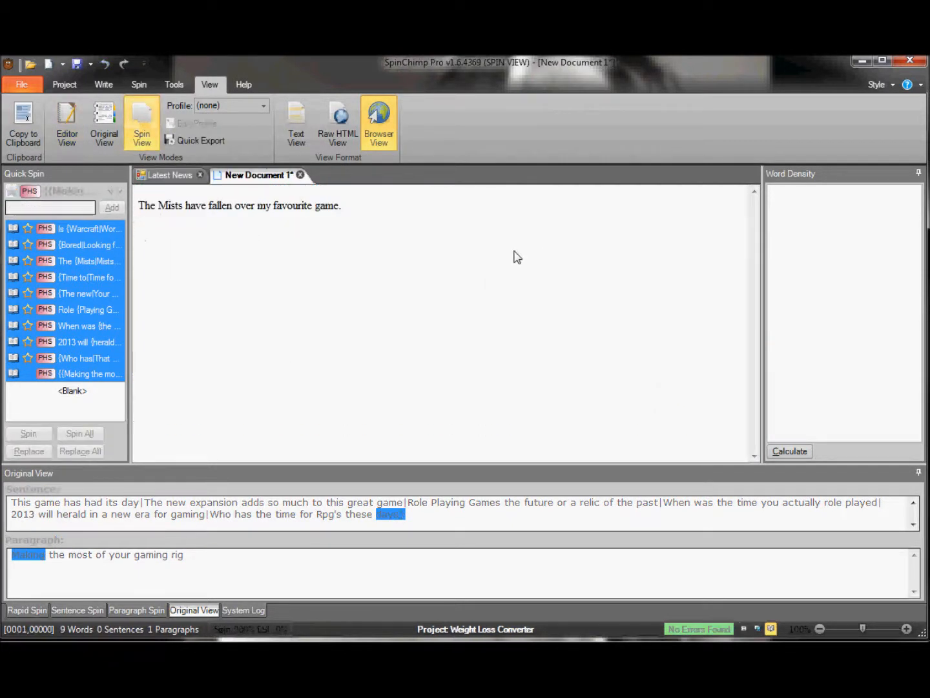
{"action": "left_click", "coordinate": [143, 122]}
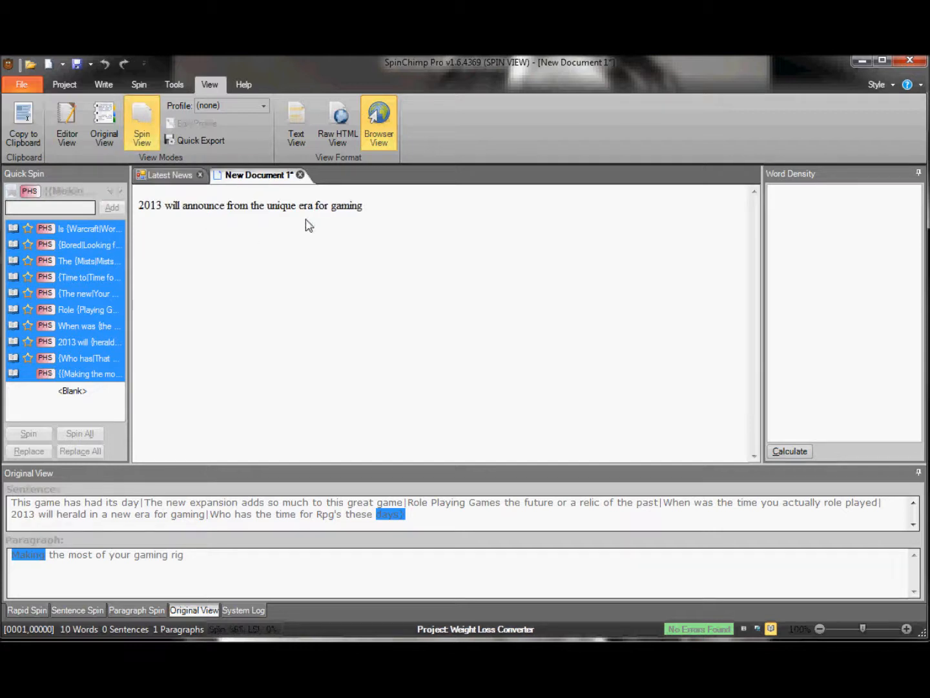
{"action": "left_click", "coordinate": [142, 123]}
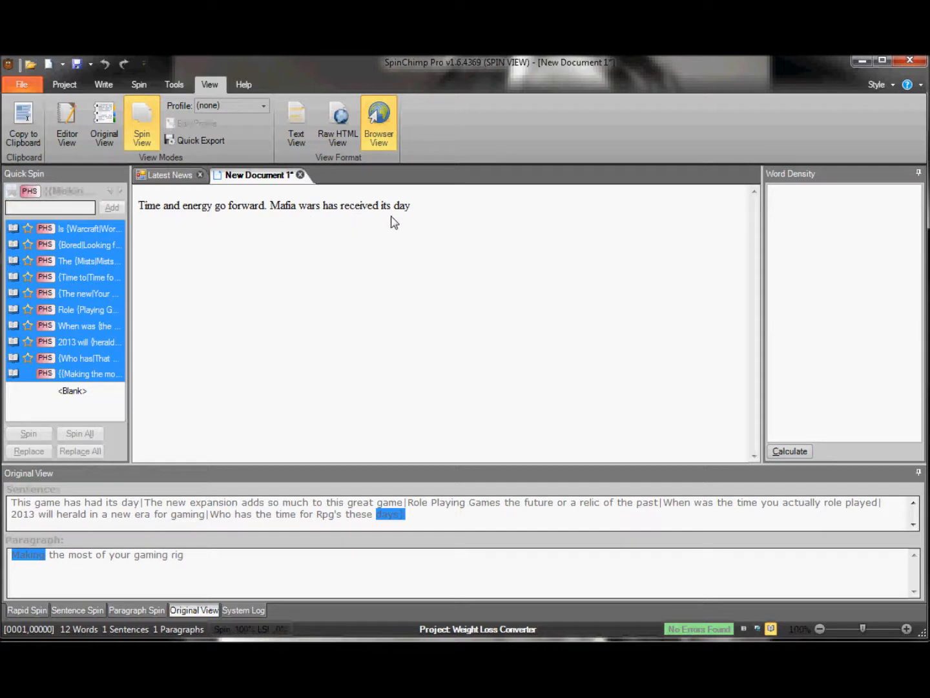
{"action": "left_click", "coordinate": [146, 122]}
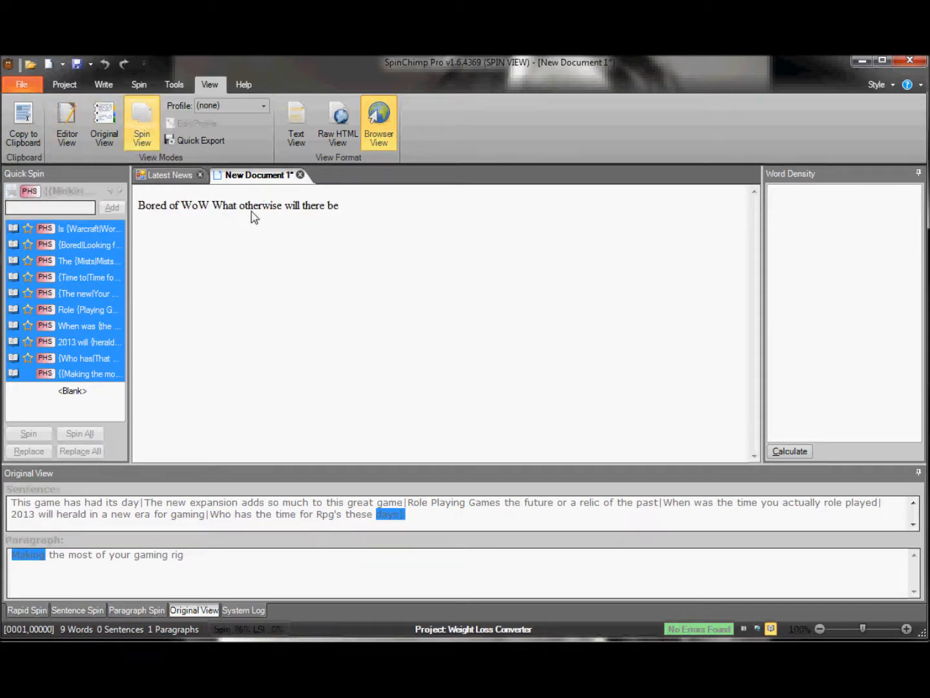
{"action": "left_click", "coordinate": [143, 126]}
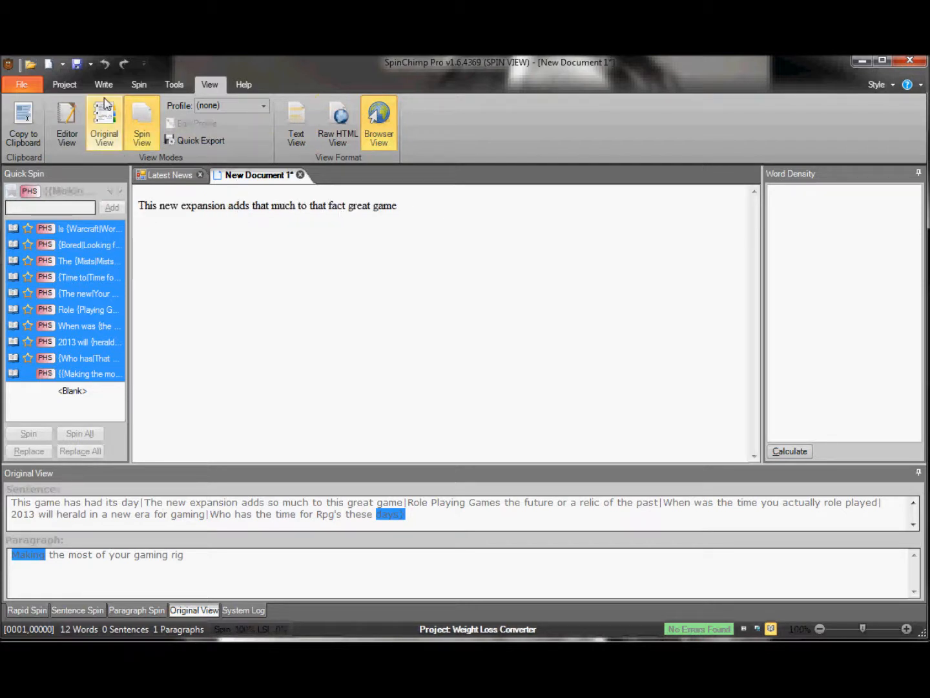
{"action": "left_click", "coordinate": [137, 126]}
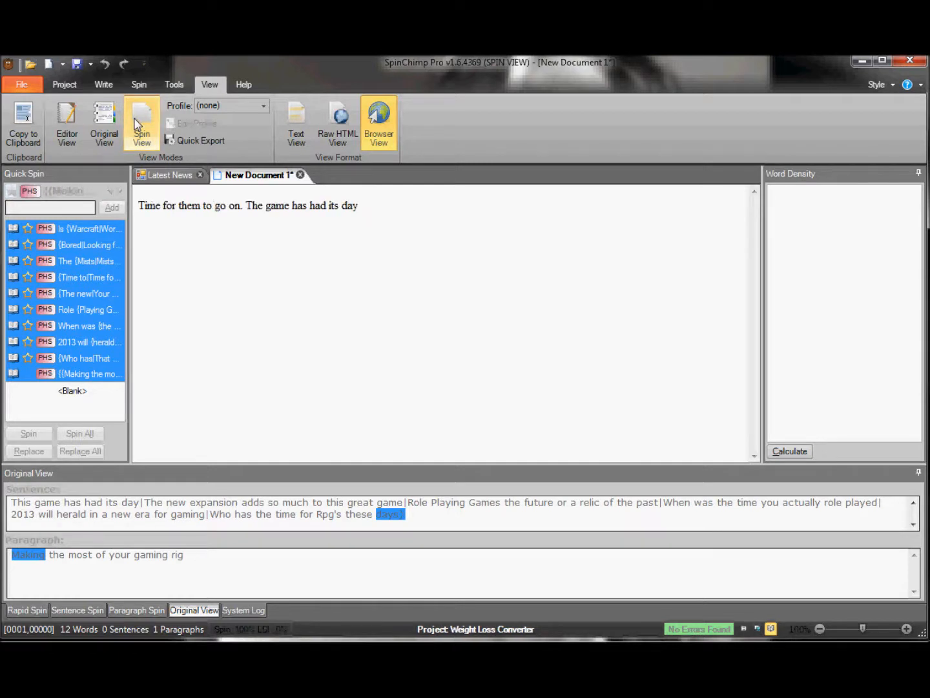
{"action": "left_click", "coordinate": [394, 141]}
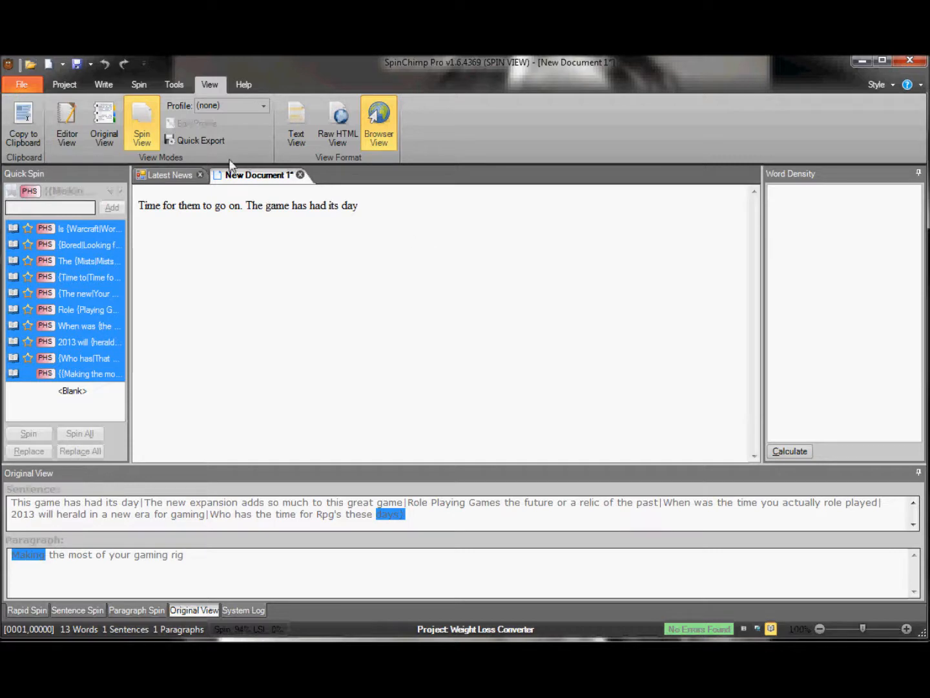
{"action": "left_click", "coordinate": [68, 119]}
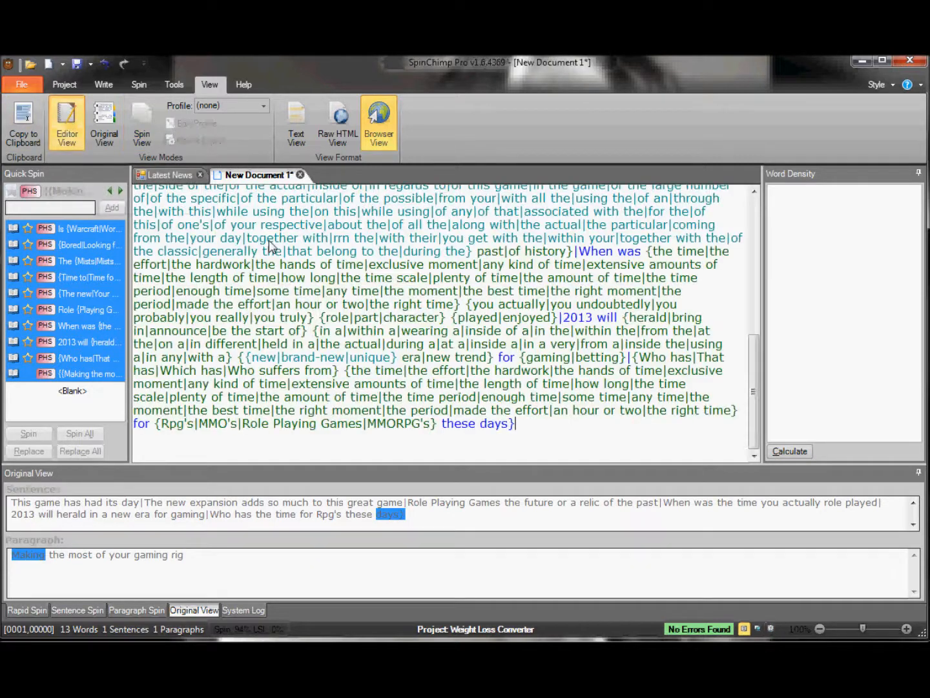
Step: Copy the complete merged spintax and paste it into a new Notepad document
{"action": "left_click_drag", "start_coordinate": [753, 388], "coordinate": [777, 445]}
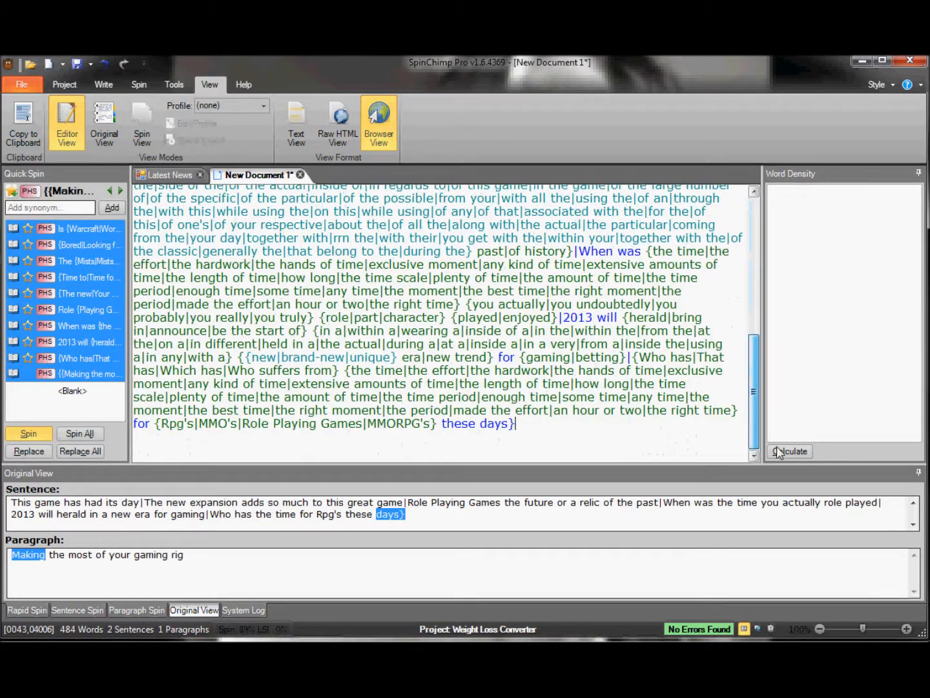
{"action": "left_click_drag", "start_coordinate": [535, 433], "coordinate": [128, 137]}
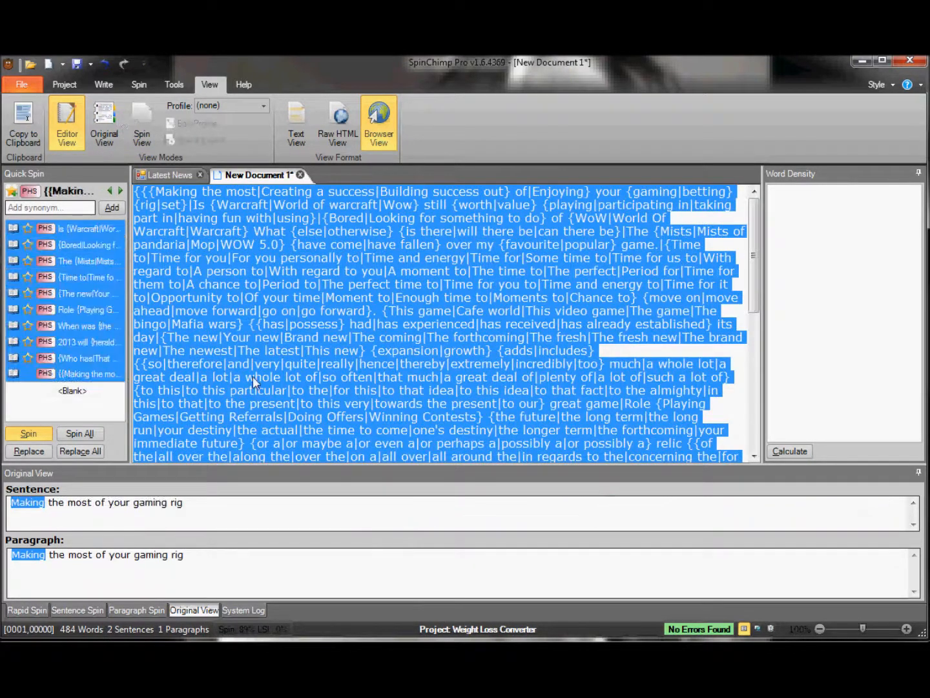
{"action": "scroll", "coordinate": [253, 376], "scroll_direction": "down", "scroll_amount": 9}
{"action": "key", "text": "super"}
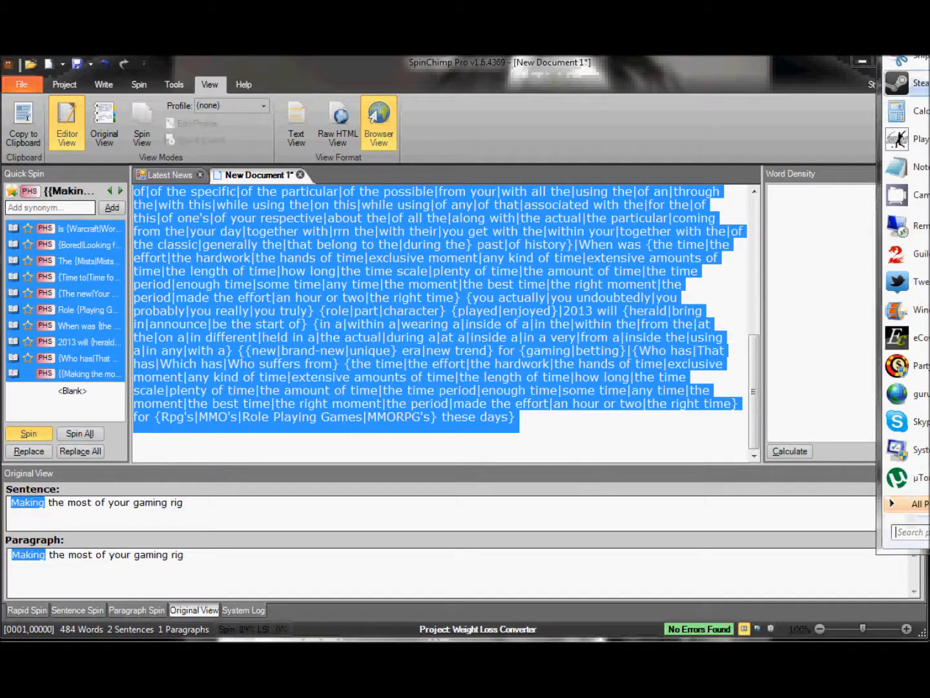
{"action": "left_click", "coordinate": [919, 166]}
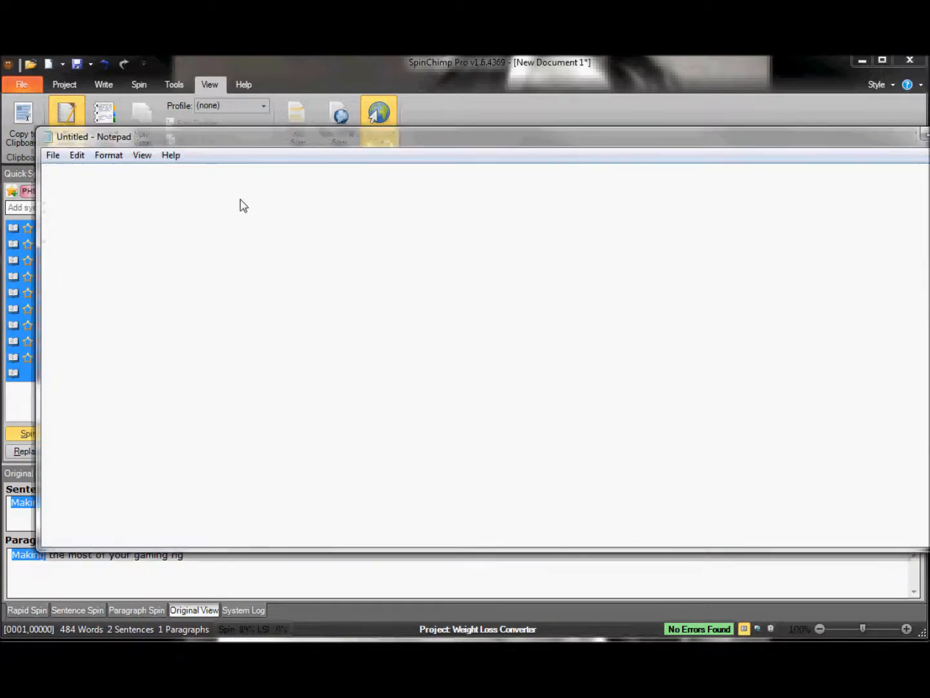
{"action": "key", "text": "ctrl+v"}
Step: Save the Notepad document to the Desktop as "Gaming Subtitles.txt" and close Notepad
{"action": "left_click", "coordinate": [53, 156]}
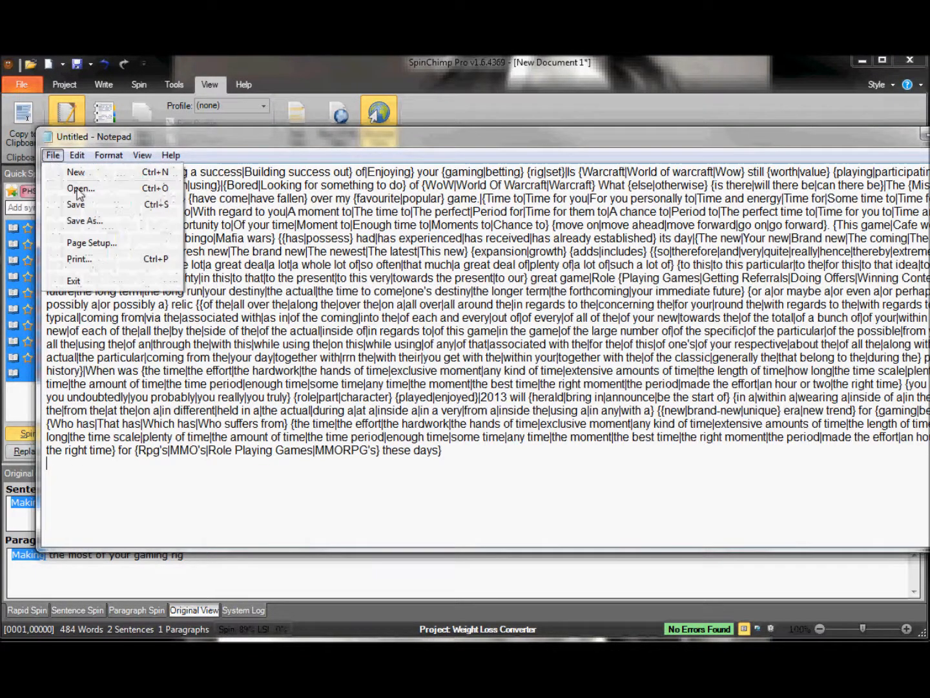
{"action": "left_click", "coordinate": [84, 221]}
{"action": "key", "text": "Home"}
{"action": "key", "text": "Delete"}
{"action": "type", "text": "Gaming Subtit"}
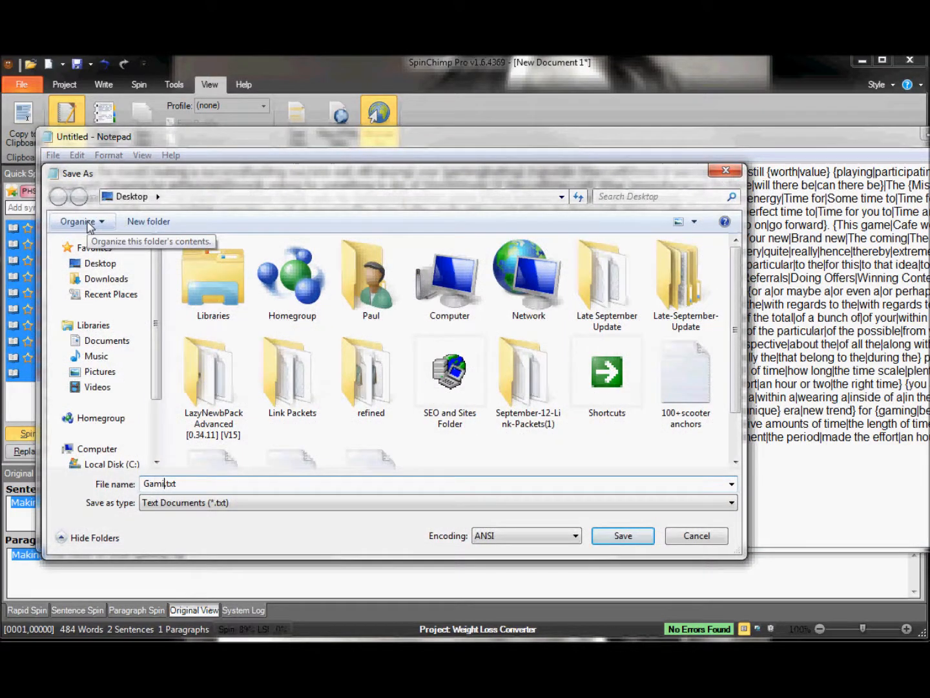
{"action": "type", "text": "les"}
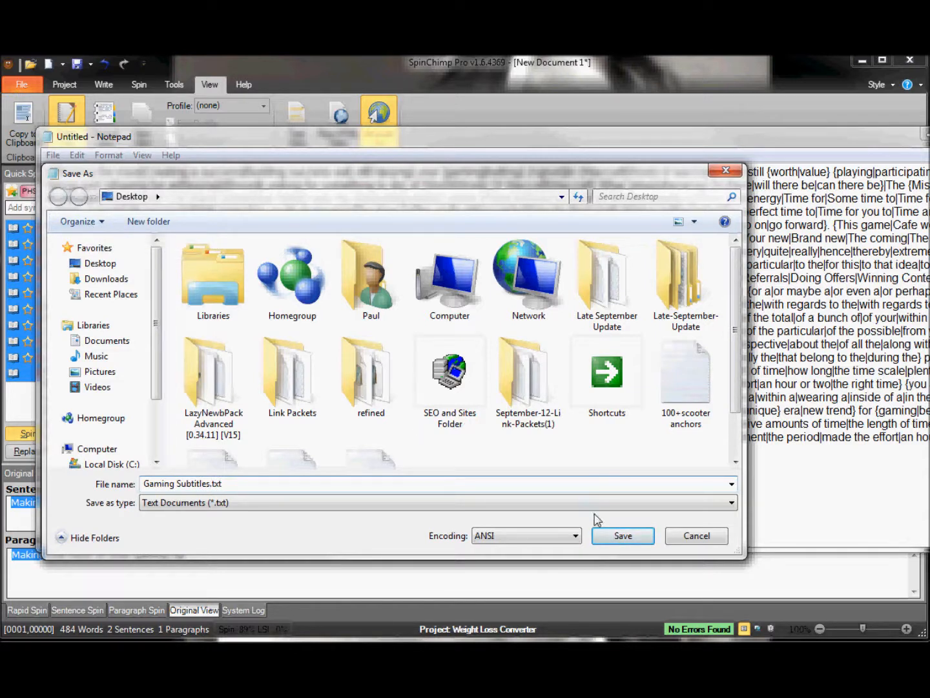
{"action": "left_click", "coordinate": [621, 536]}
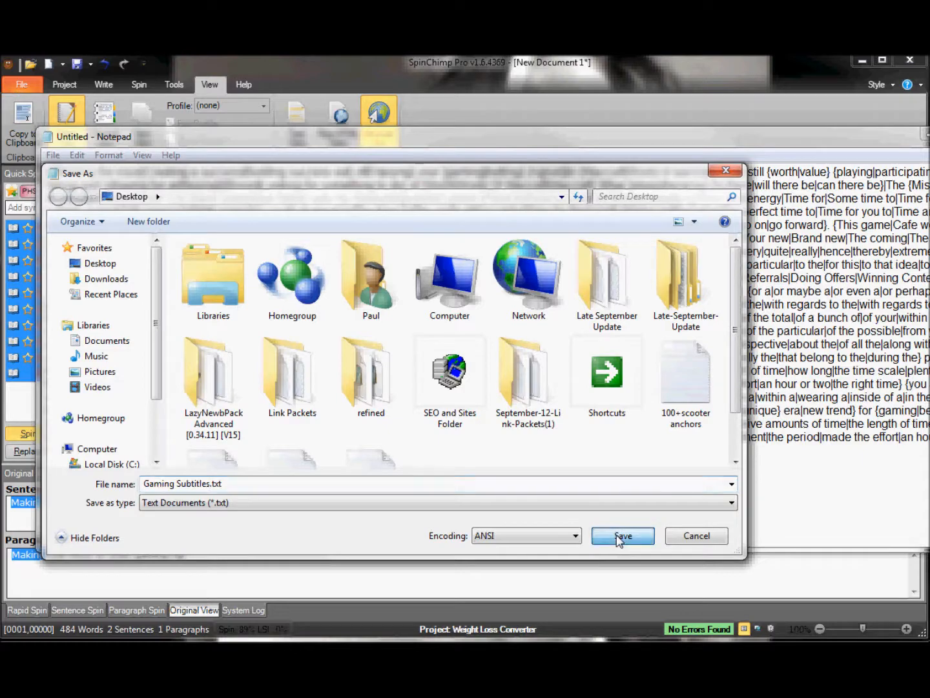
{"action": "left_click", "coordinate": [926, 137]}
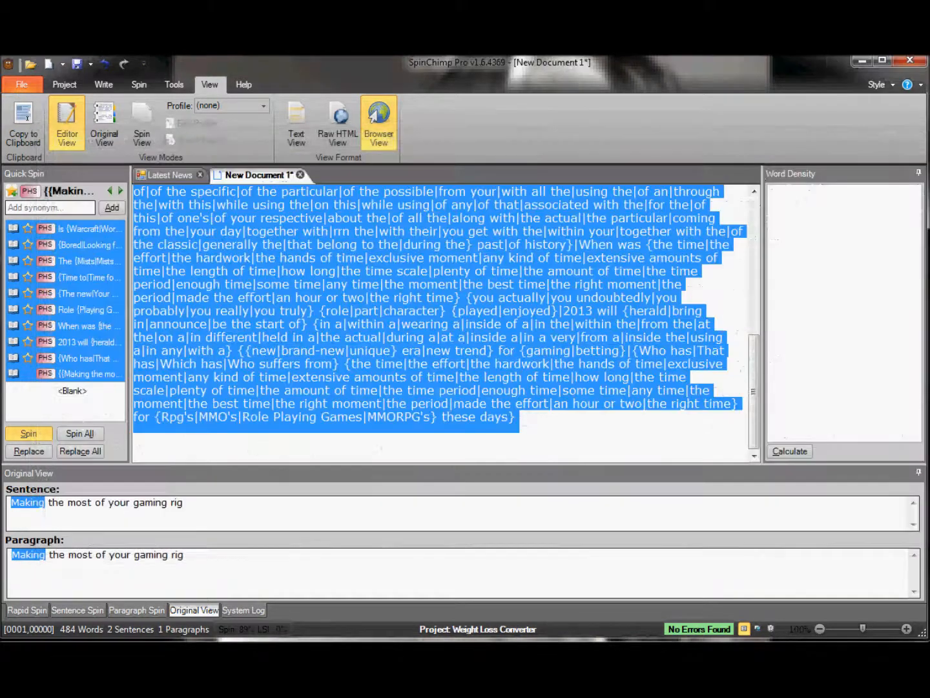